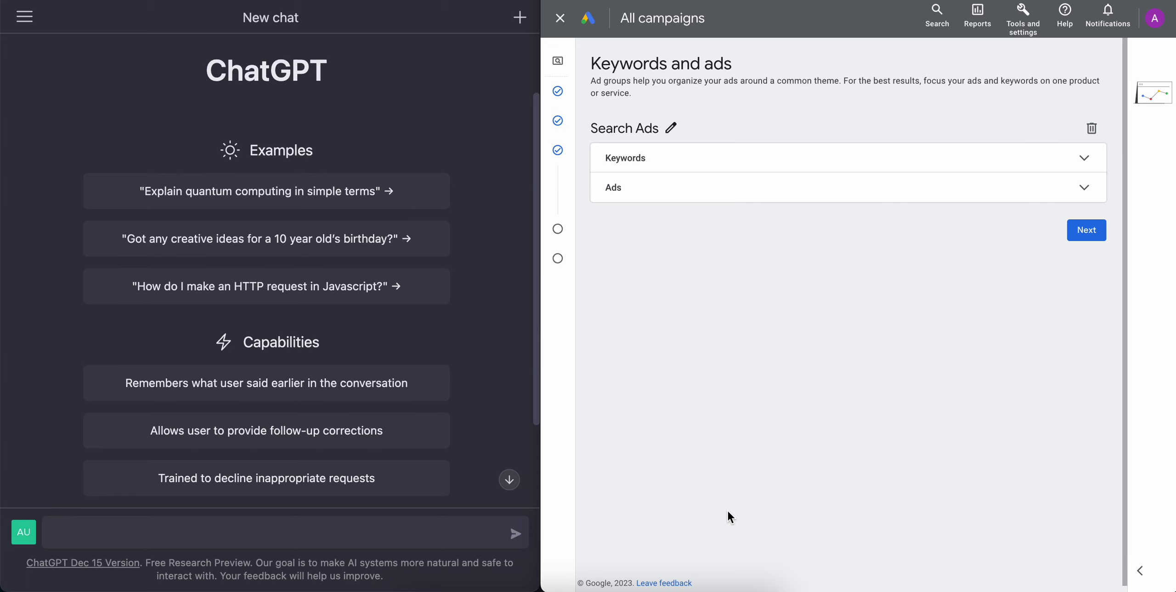
Expand the ad group's Keywords section and place the caret in its keywords box.
click(375, 532)
click(1084, 157)
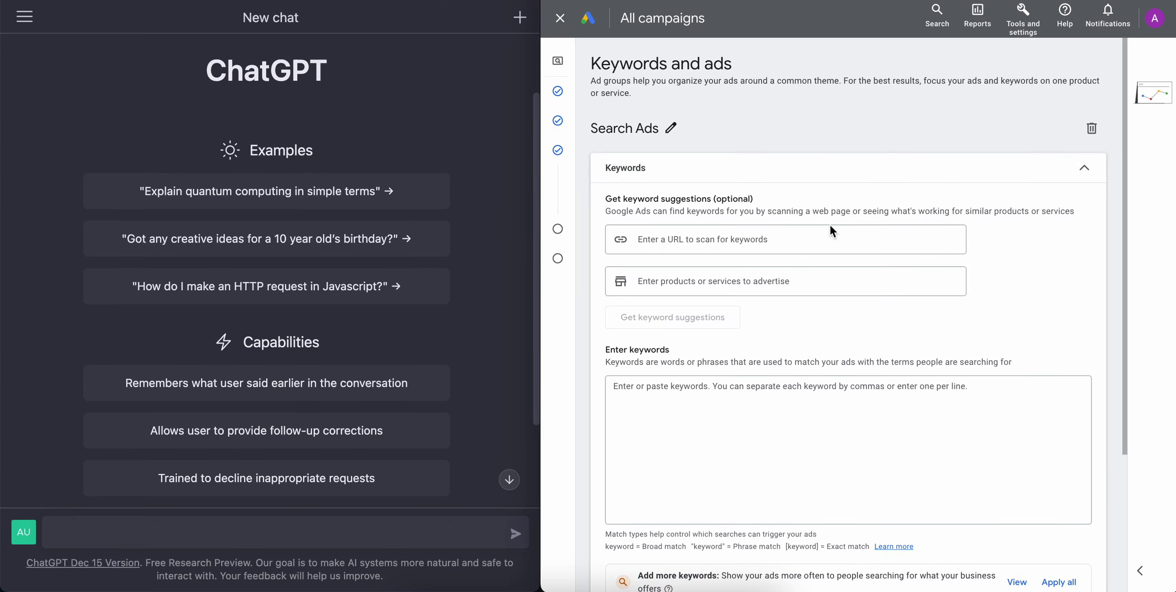
scroll(749, 238, down, 3)
click(715, 260)
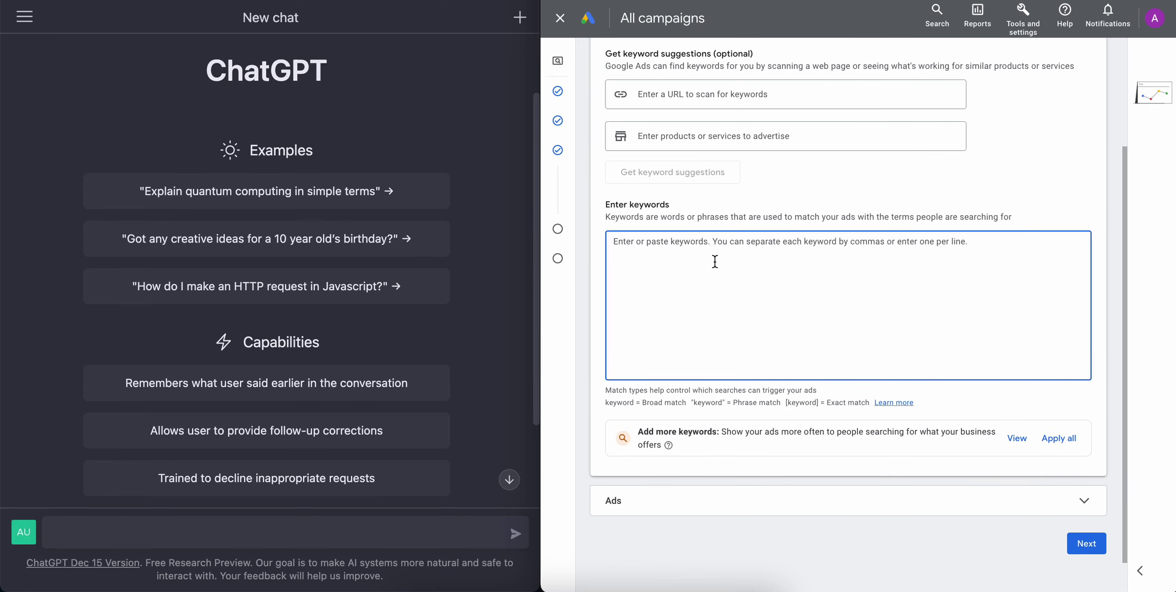
scroll(715, 261, up, 3)
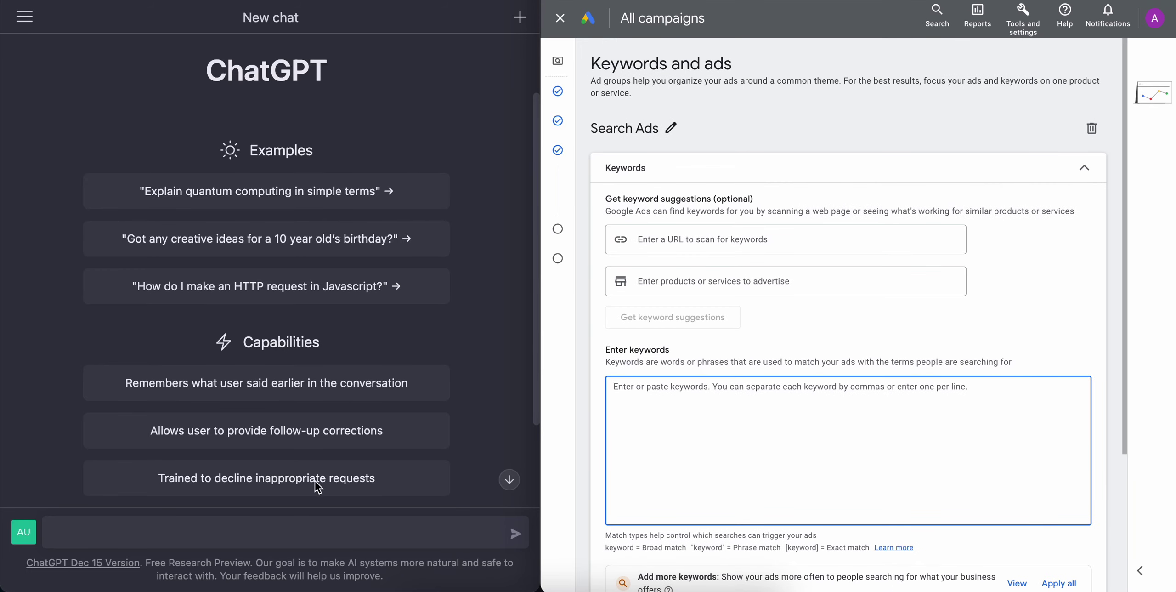
Ask ChatGPT for 10 digital agency keywords, then have them rewritten lowercase in inverted commas.
click(317, 524)
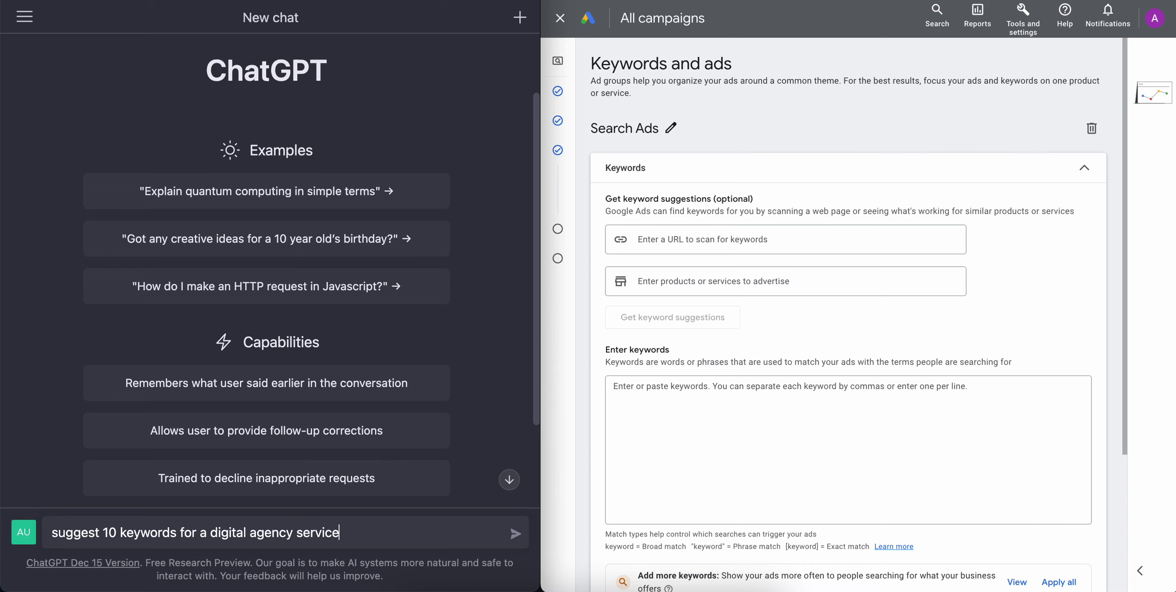
key(Return)
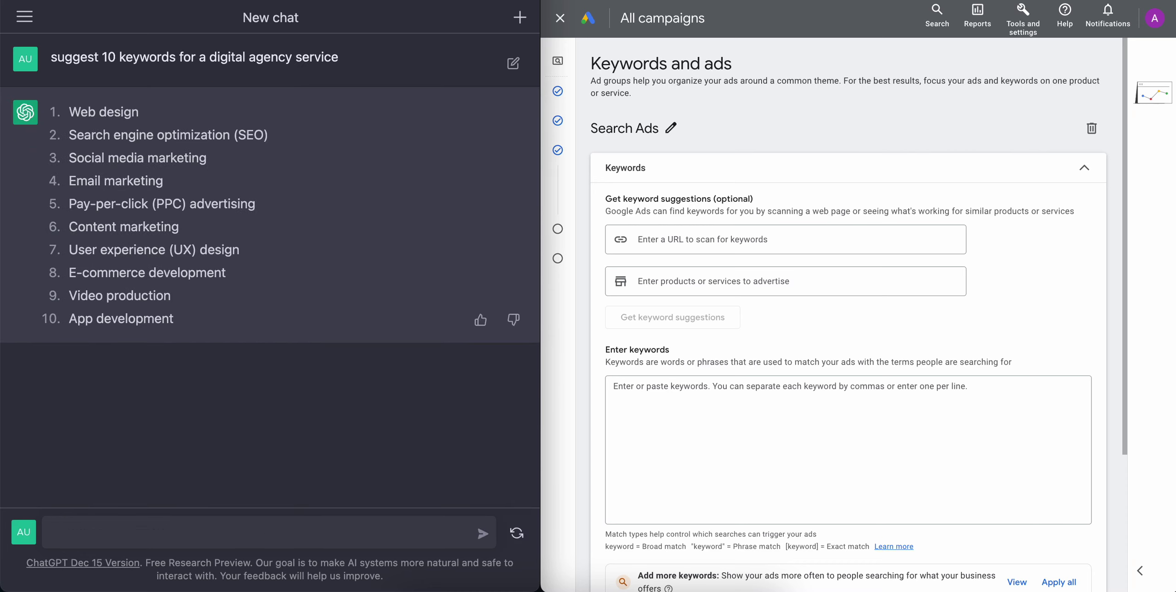
text(make small caps, and u)
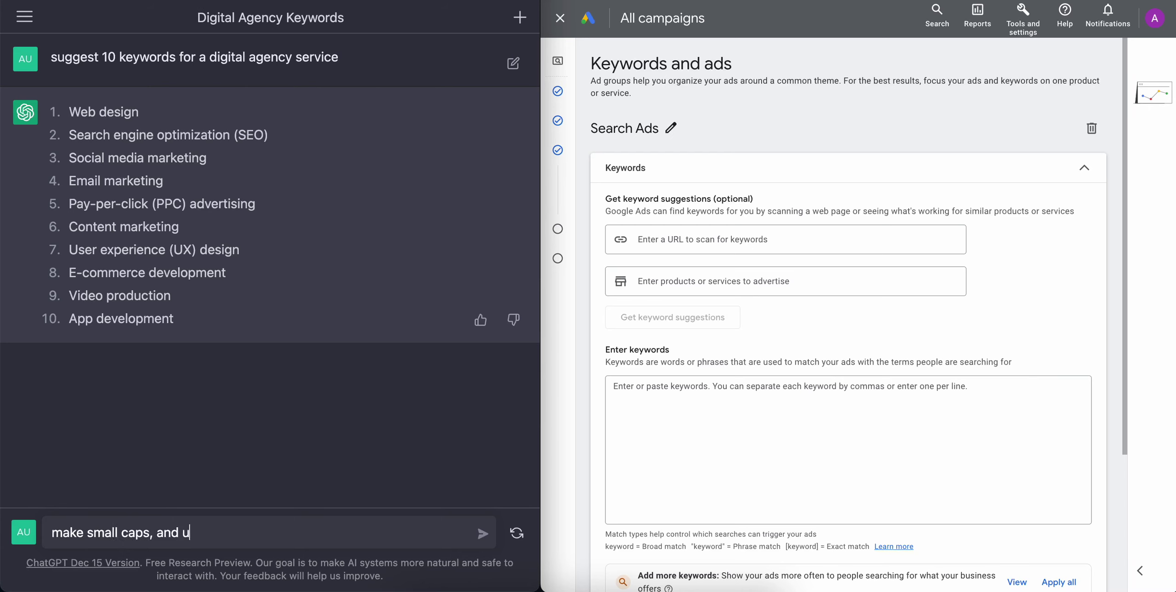
text(se inverted commas)
key(Return)
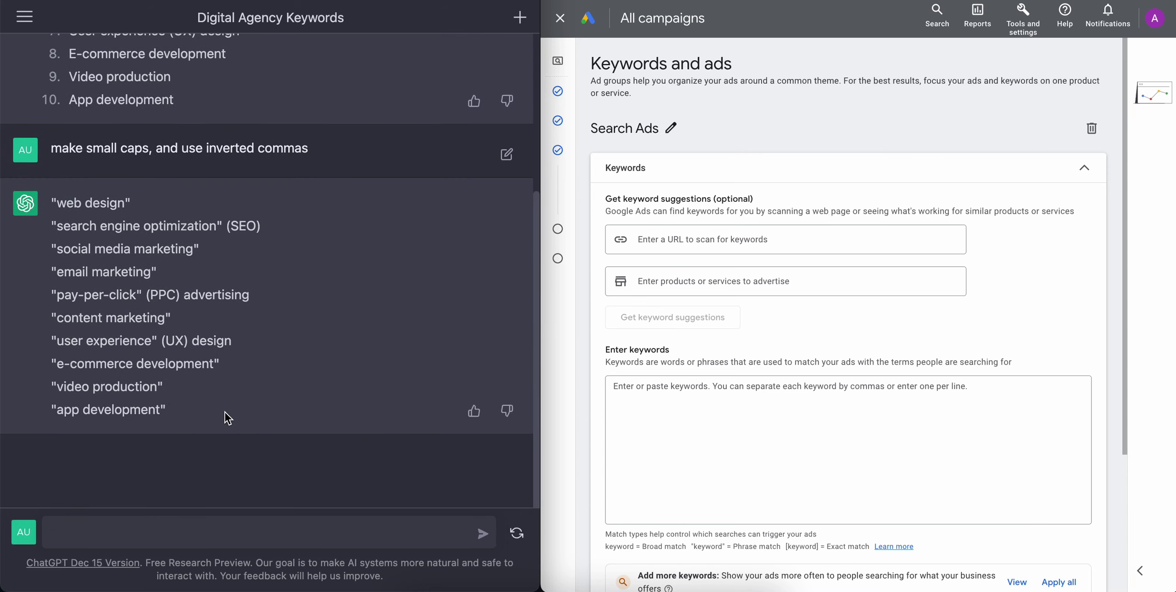
Paste ChatGPT's ten quoted keywords into the Google Ads keywords box.
drag(197, 415, 54, 205)
key(super+c)
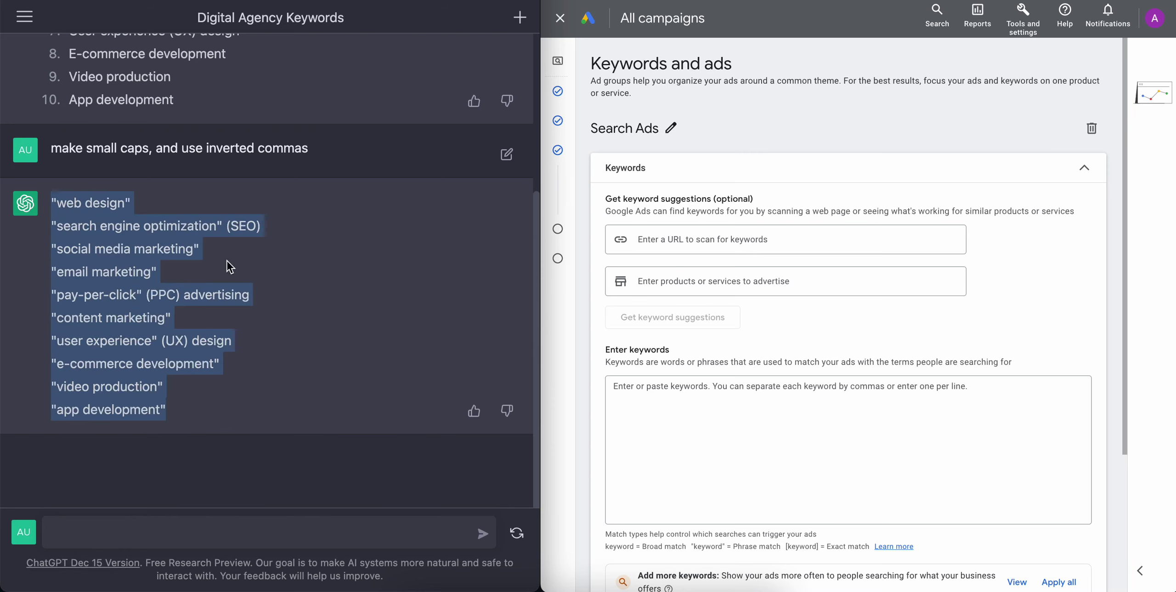
click(735, 434)
key(super+v)
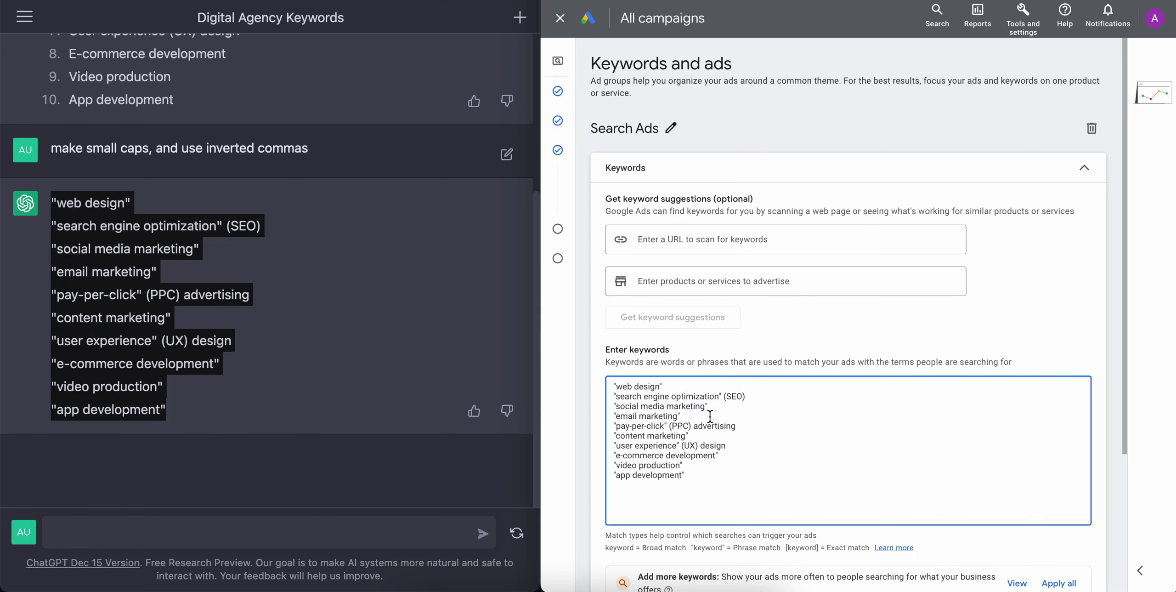
Strip the (SEO), (PPC) advertising and (UX) design extras from the pasted keywords.
click(751, 399)
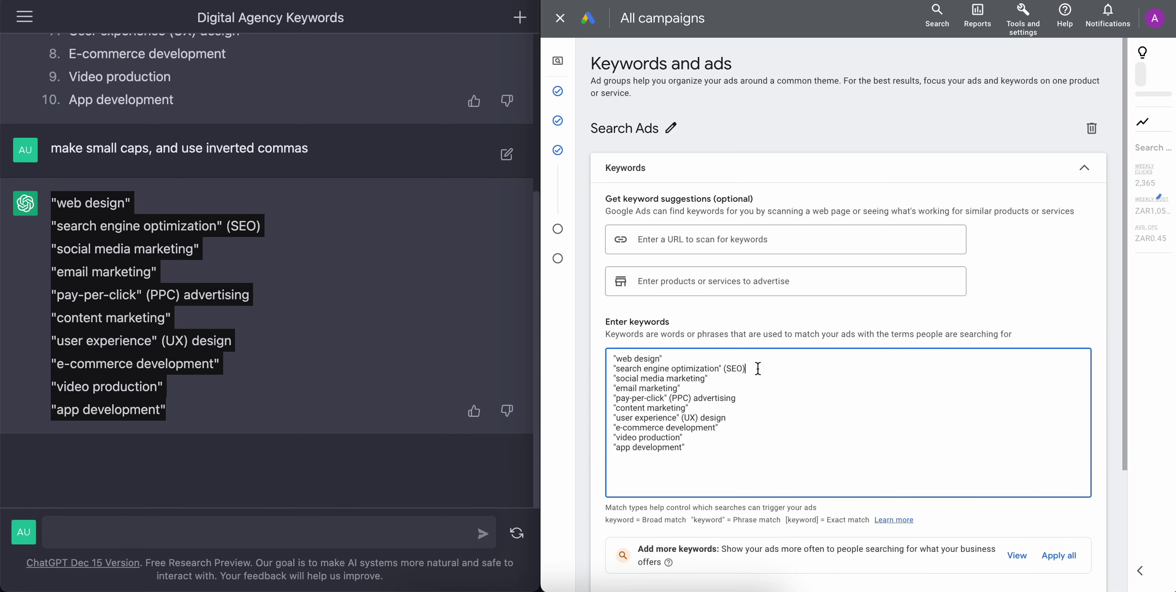
key(BackSpace)
key(BackSpace)
key(BackSpace)
key(BackSpace)
key(BackSpace)
key(BackSpace)
click(750, 398)
key(BackSpace)
key(BackSpace)
key(BackSpace)
key(BackSpace)
key(BackSpace)
key(BackSpace)
key(BackSpace)
key(BackSpace)
key(BackSpace)
key(BackSpace)
key(BackSpace)
key(BackSpace)
key(BackSpace)
key(BackSpace)
key(BackSpace)
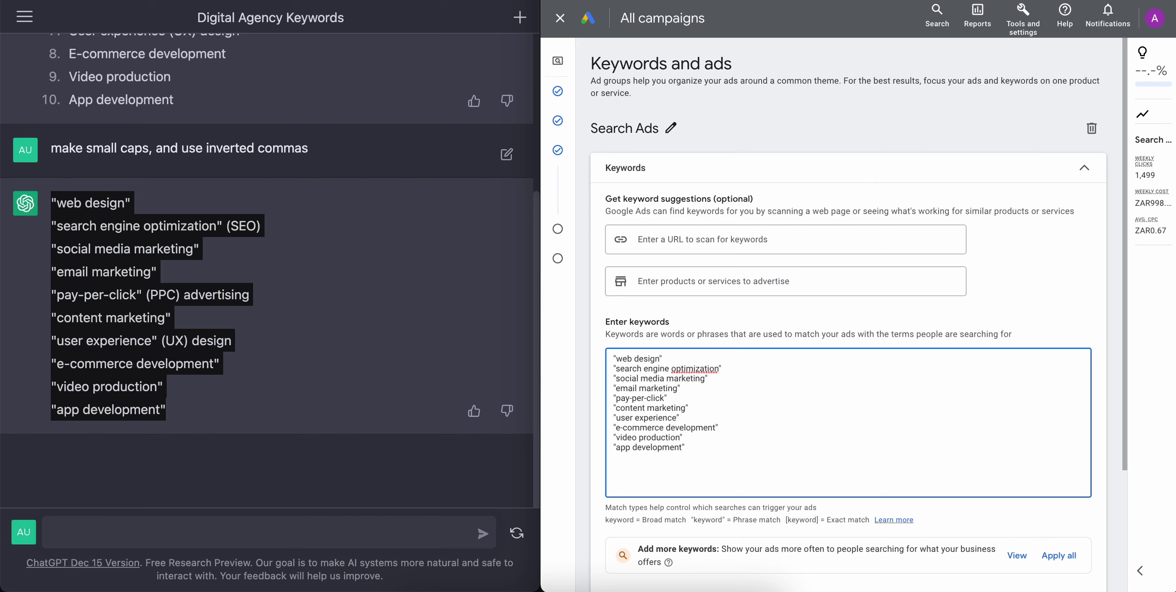
drag(719, 454, 604, 352)
click(761, 370)
click(356, 236)
click(313, 215)
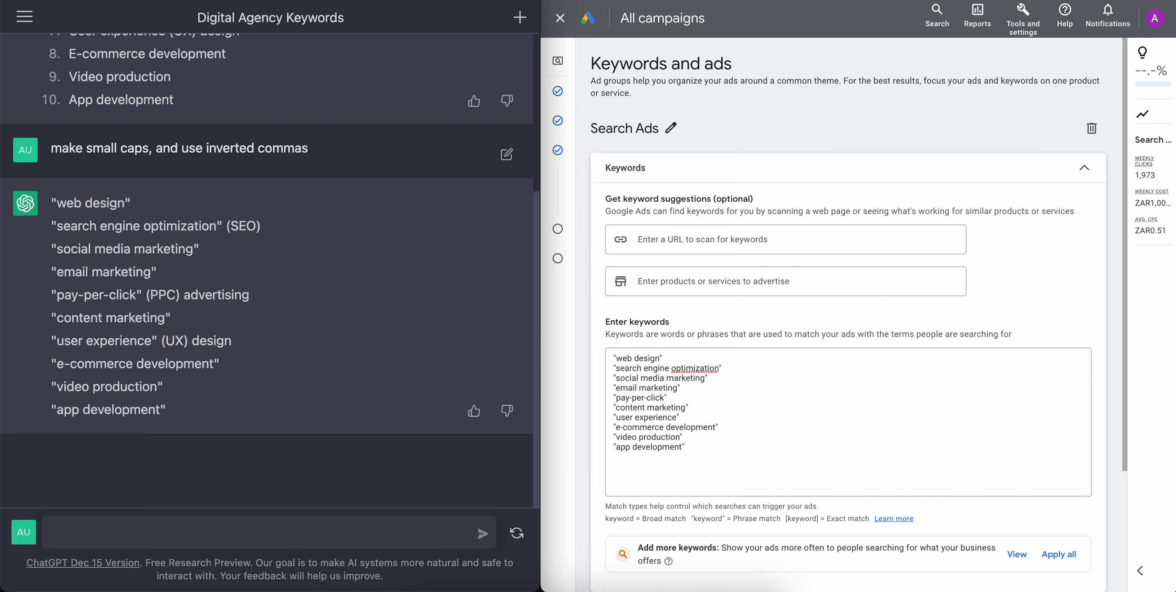
click(746, 510)
scroll(739, 459, down, 3)
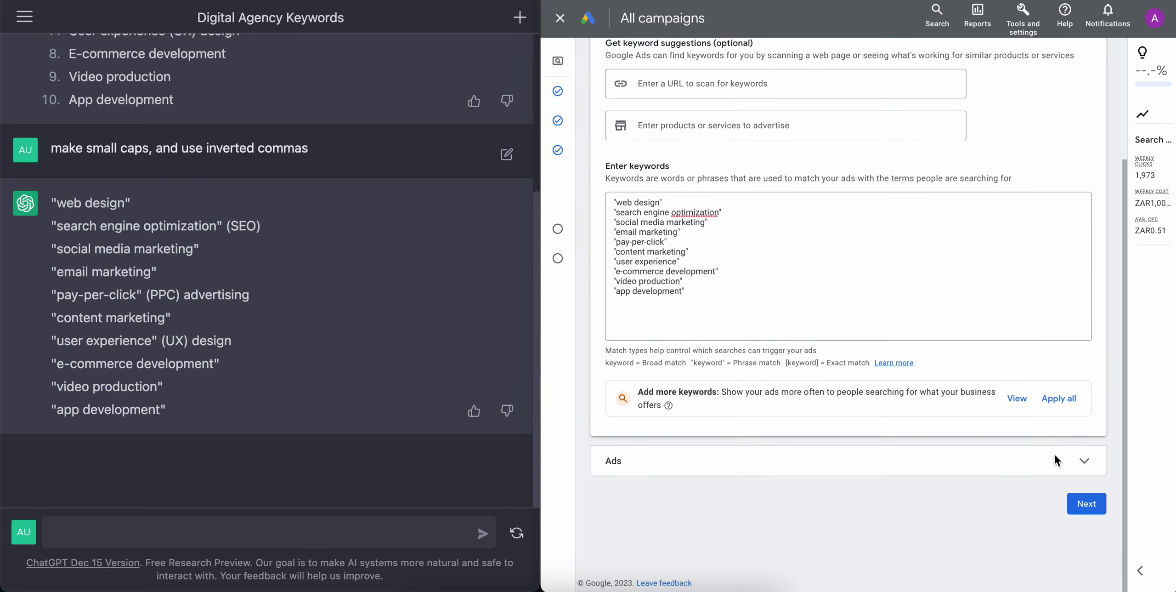
scroll(801, 406, down, 8)
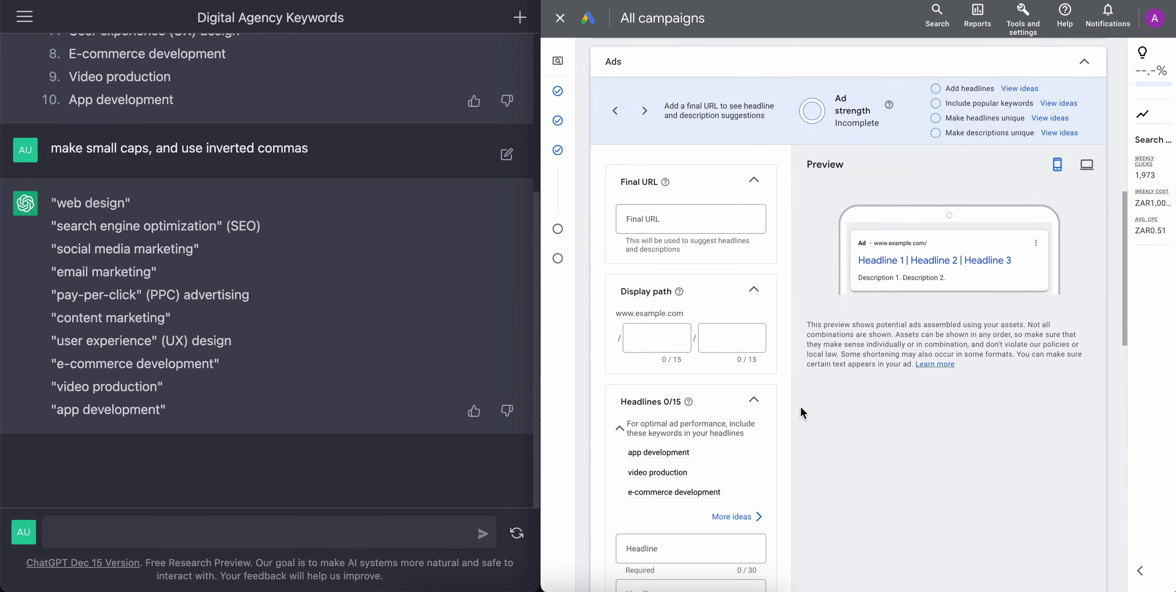
click(731, 228)
text(http)
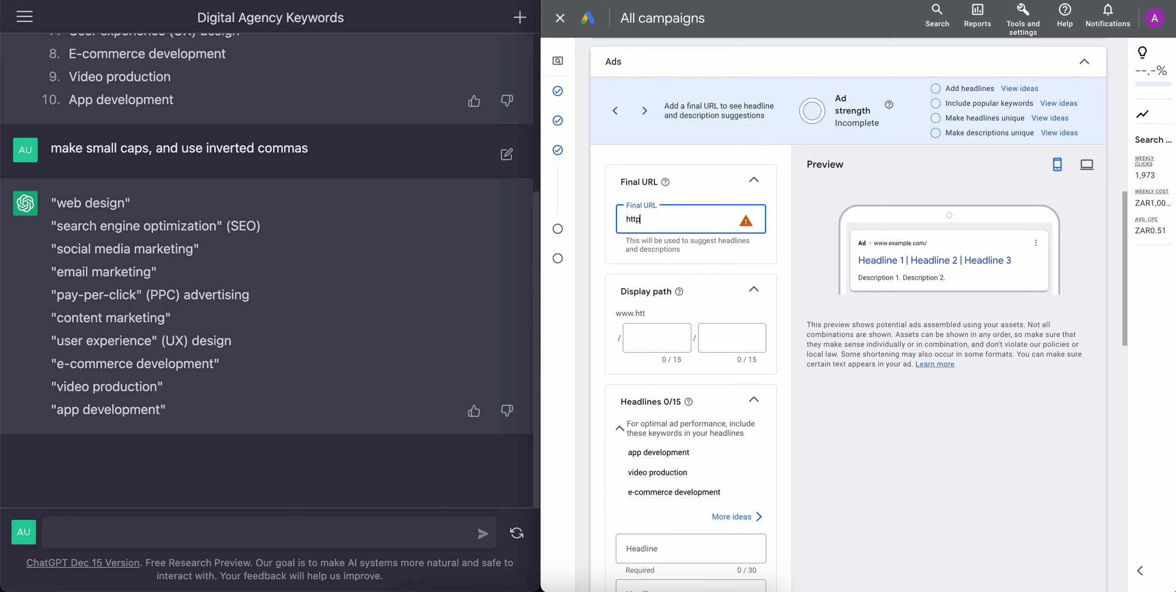
text(s://google.com)
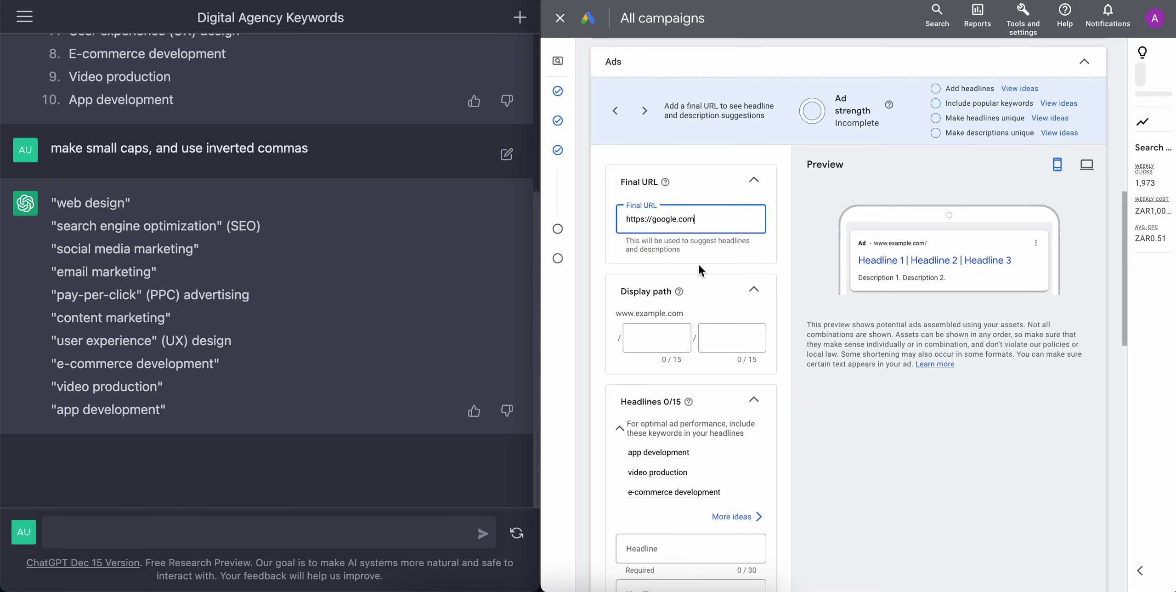
click(646, 335)
text(digital)
click(716, 338)
text(agency)
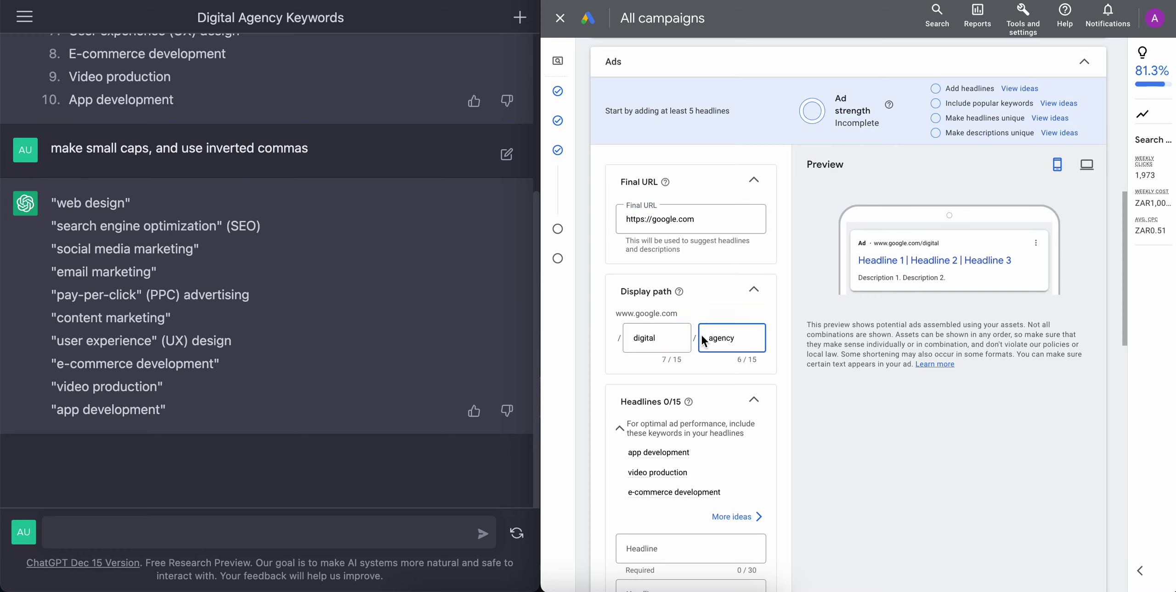
click(582, 349)
Add headline fields until all 15 headline slots are available.
scroll(583, 386, down, 3)
scroll(582, 383, down, 5)
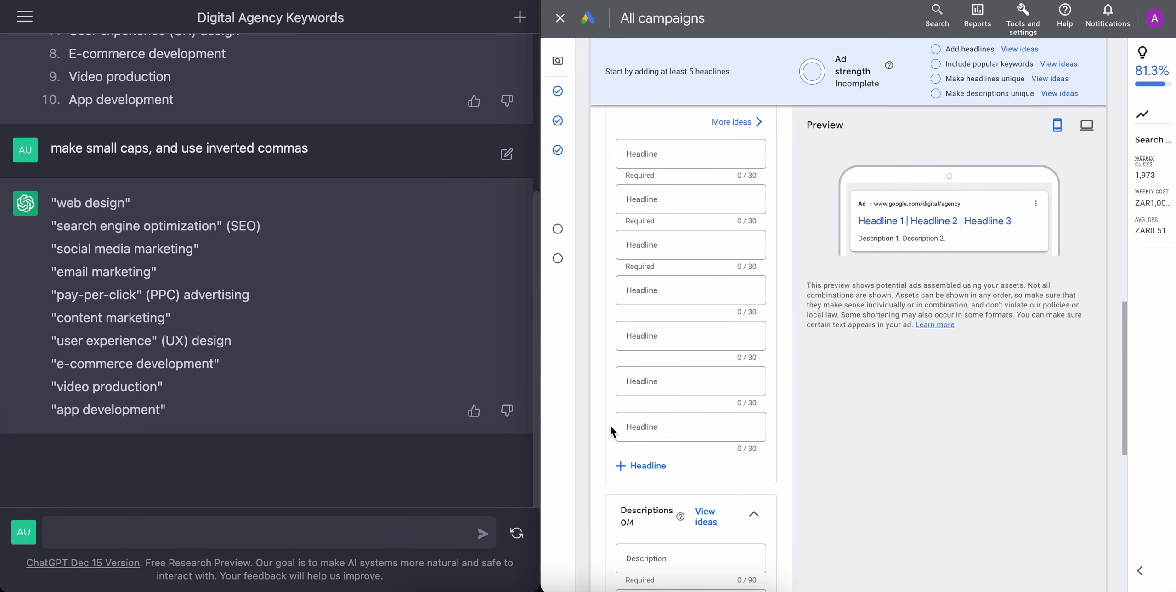
click(645, 466)
scroll(646, 506, up, 1)
scroll(652, 260, down, 6)
scroll(652, 321, up, 3)
click(652, 422)
click(648, 455)
click(641, 501)
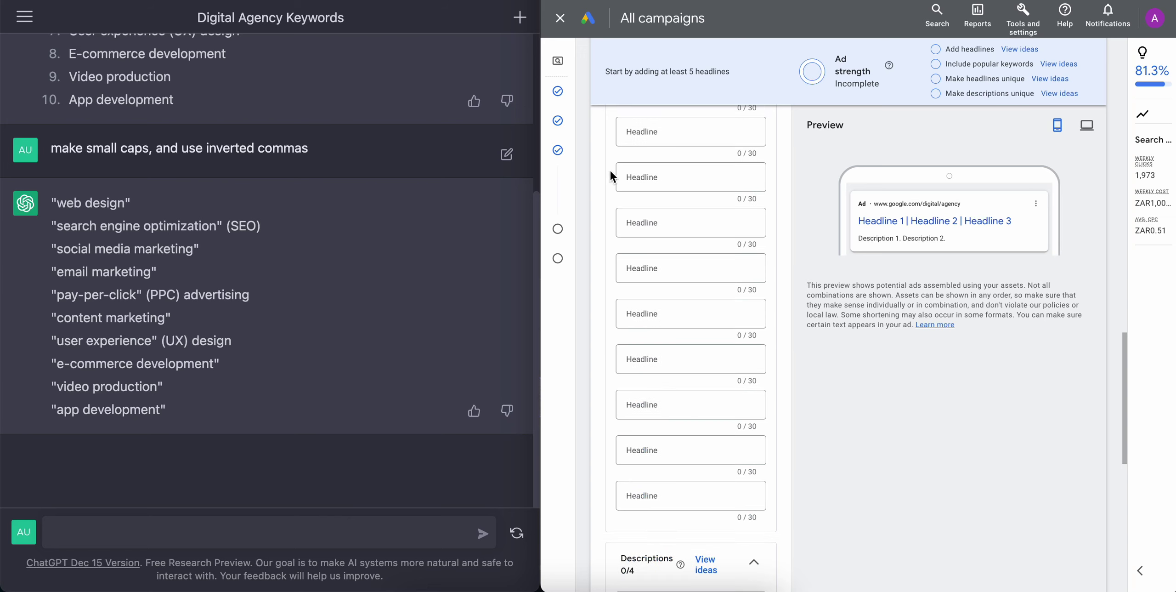
scroll(611, 170, up, 5)
scroll(615, 206, up, 2)
click(621, 206)
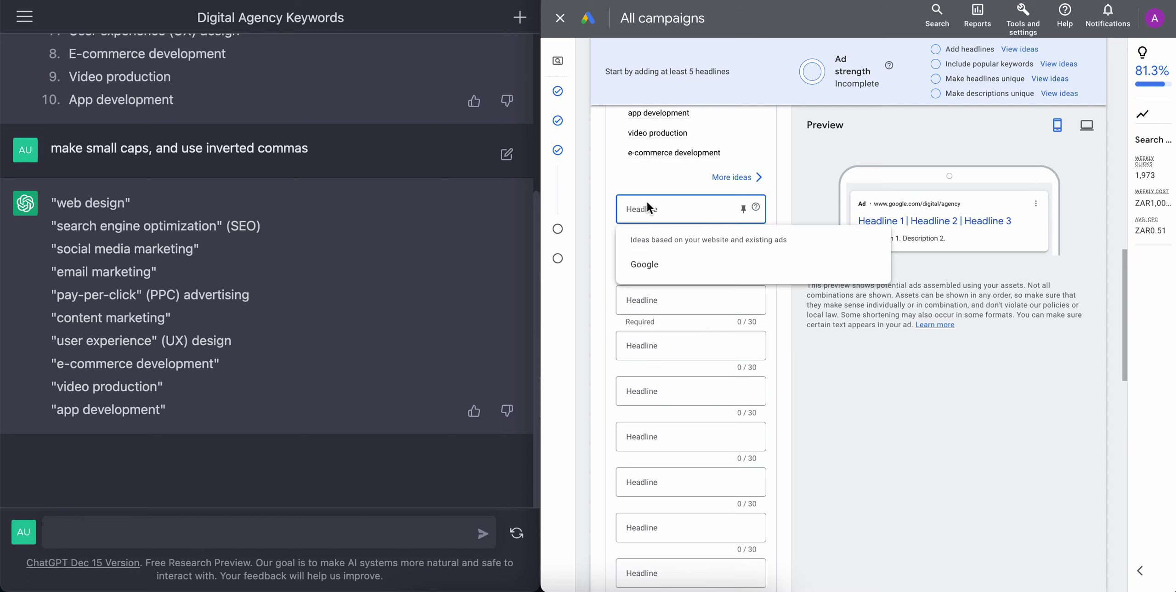
click(844, 387)
scroll(671, 383, down, 7)
scroll(671, 386, down, 1)
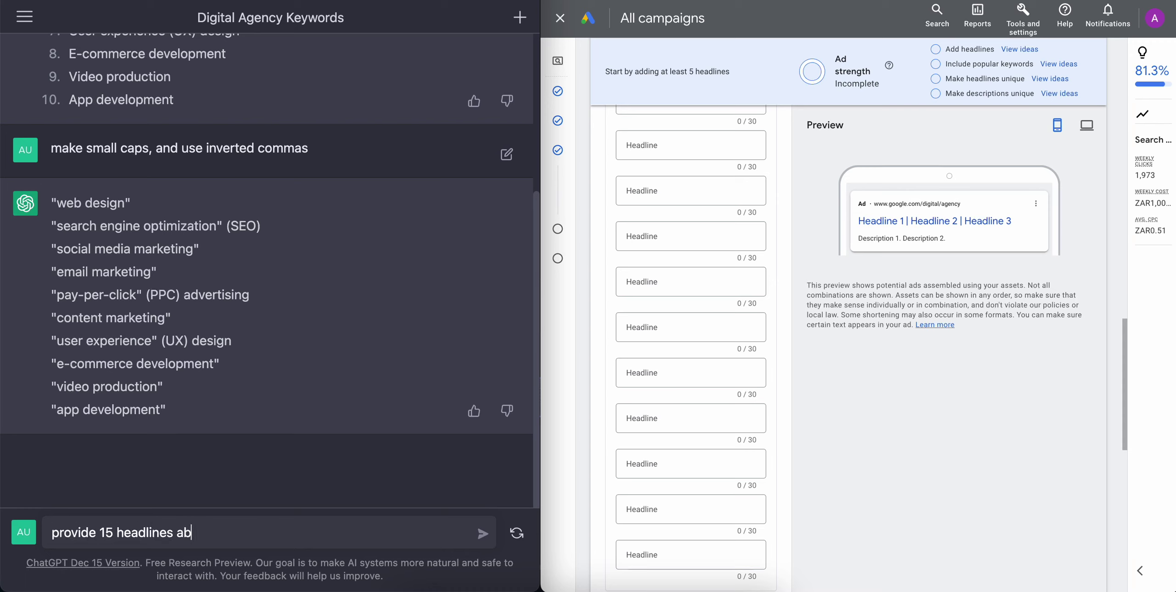
Send ChatGPT 'provide 15 headlines about digital marketing agency. 30 characters each'.
text(out)
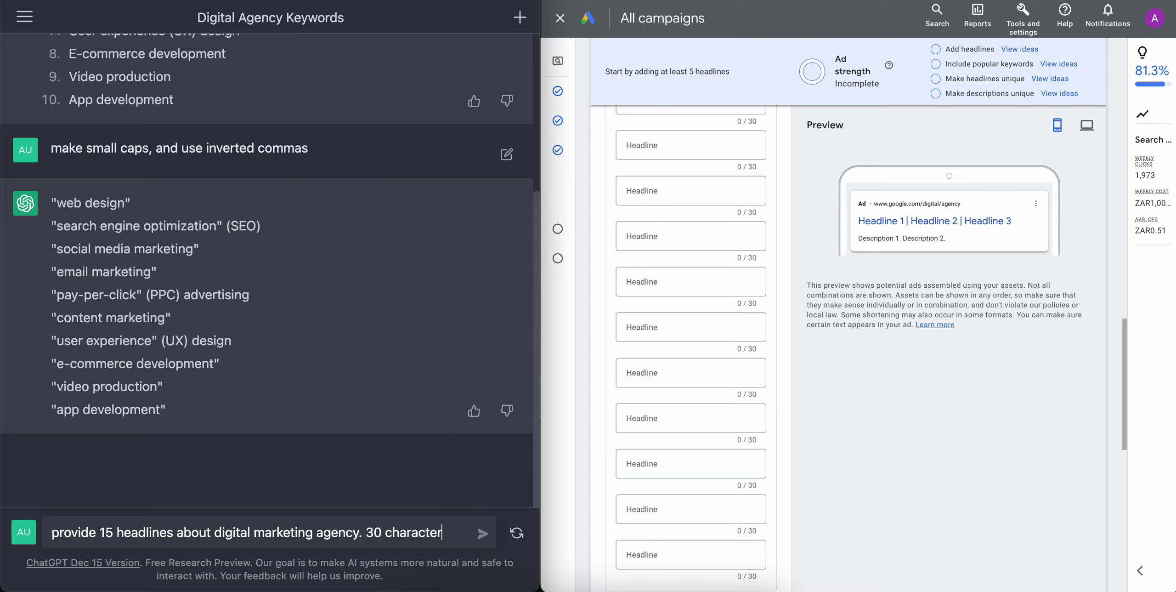
text(s each)
key(Return)
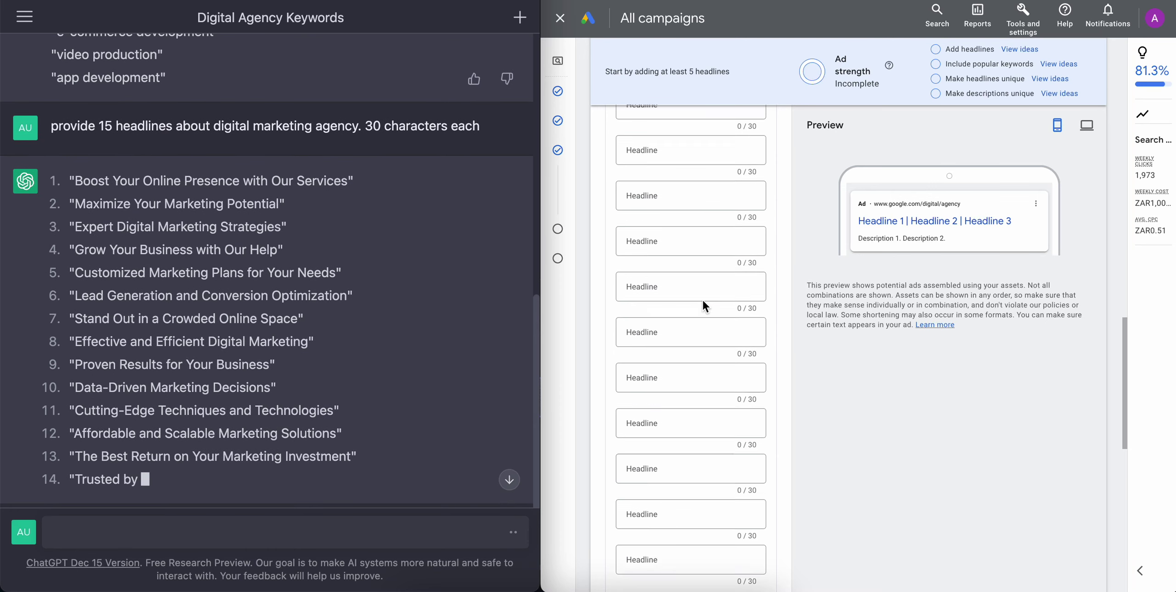
scroll(703, 301, up, 5)
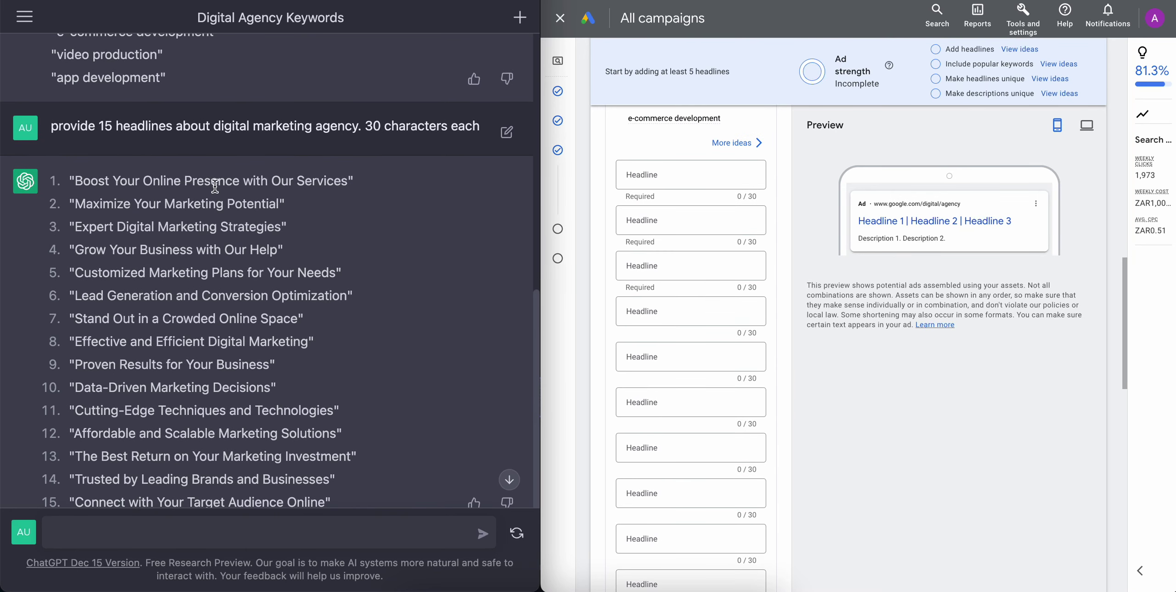
Paste ChatGPT's first headline into Headline 1, trimmed to 'Boost Your Online Presence'.
drag(348, 182, 80, 186)
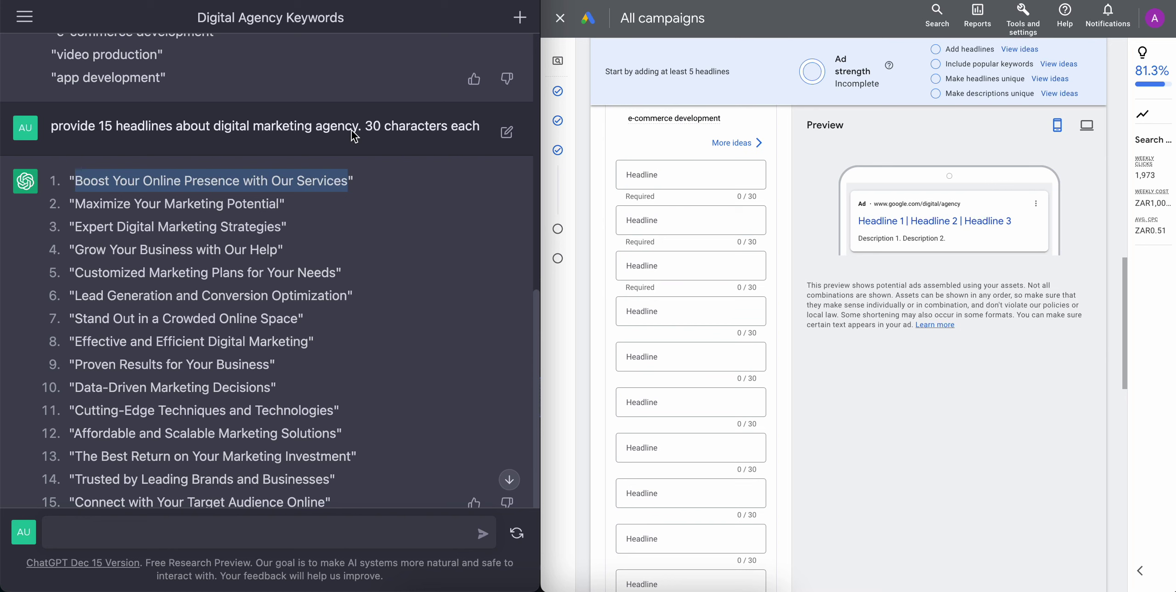
click(664, 174)
text(Boost Your Online Presence with Our Services)
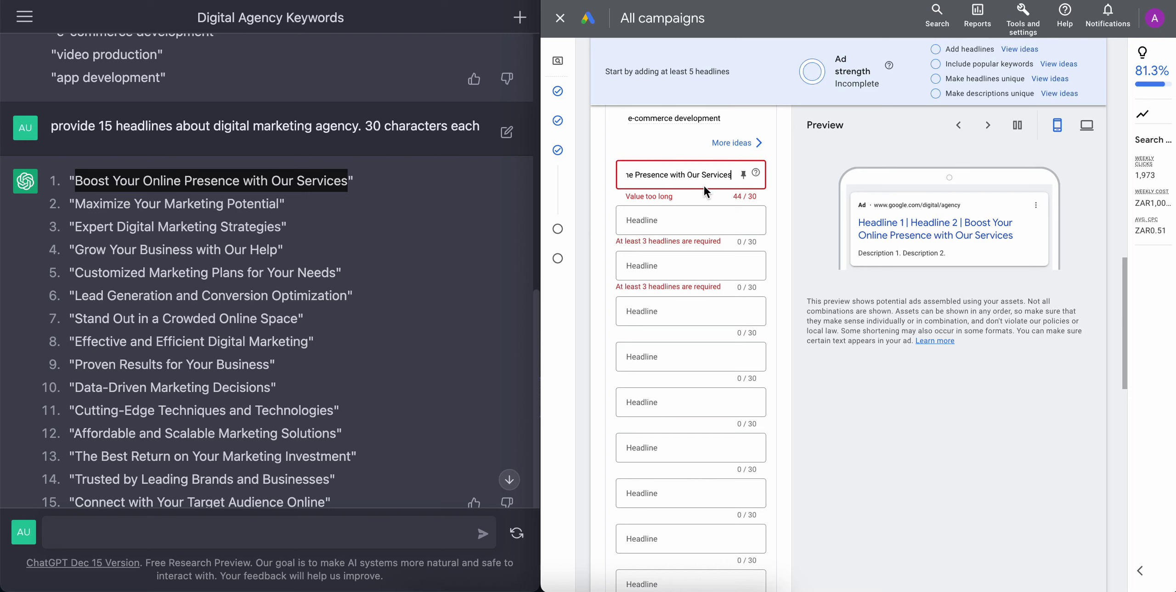
key(BackSpace)
key(BackSpace)
key(BackSpace)
key(BackSpace)
key(BackSpace)
key(BackSpace)
key(BackSpace)
key(BackSpace)
key(BackSpace)
key(BackSpace)
key(BackSpace)
key(BackSpace)
key(BackSpace)
key(BackSpace)
key(BackSpace)
key(BackSpace)
key(BackSpace)
key(BackSpace)
Paste 'Maximize Your Marketing Potential' into Headline 2.
click(281, 203)
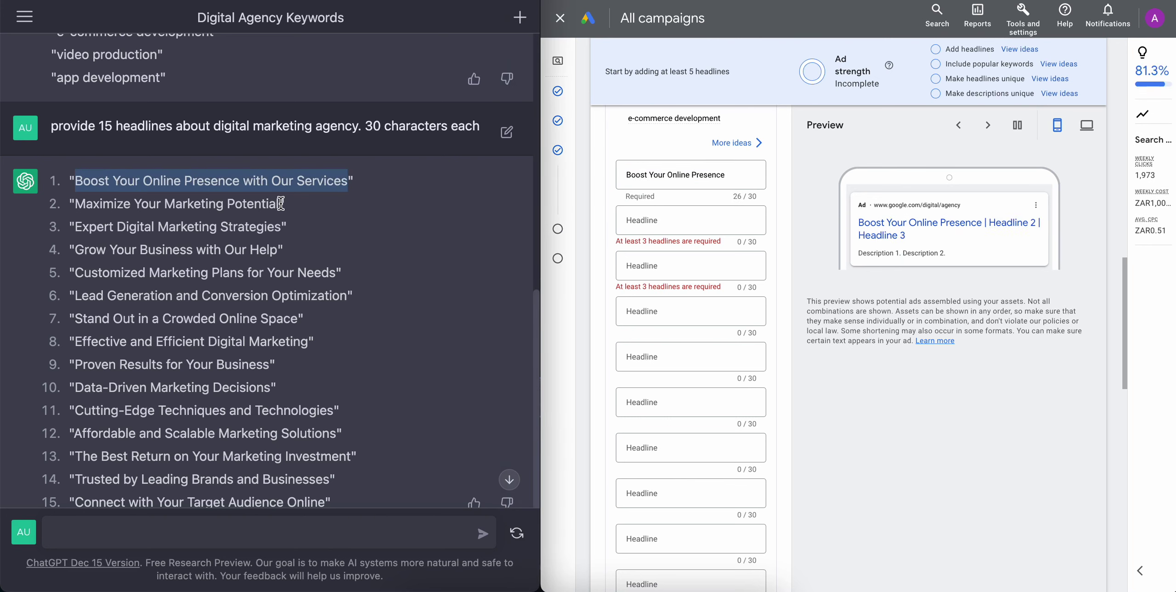
drag(280, 203, 75, 204)
key(super+c)
key(super+Tab)
click(677, 219)
key(super+v)
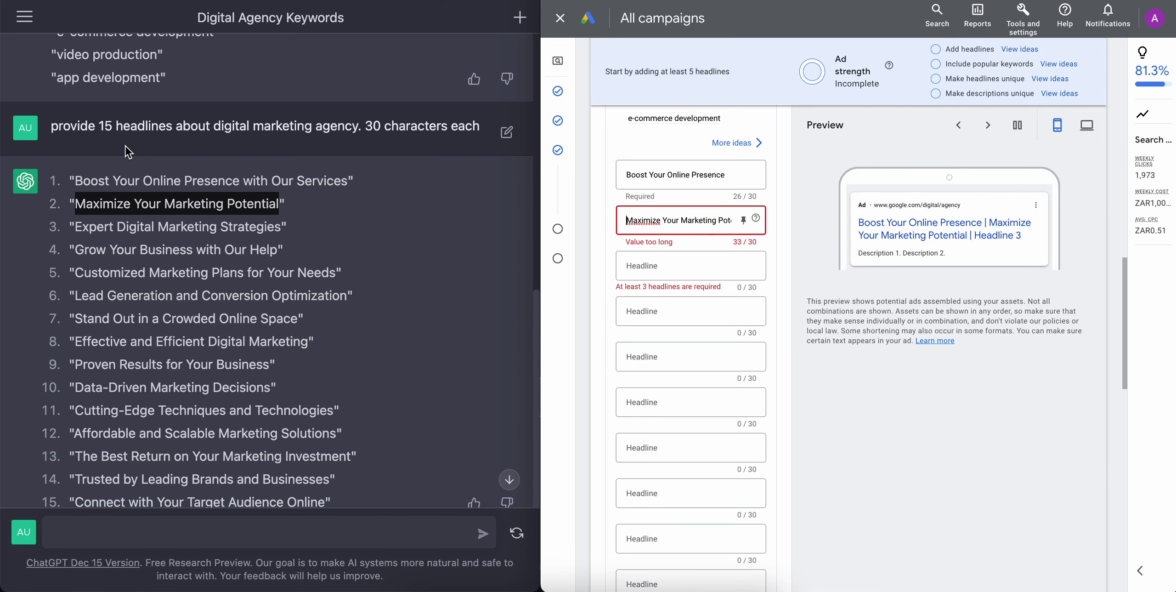
Edit the ChatGPT headline prompt to 25 characters each and resubmit it.
click(381, 125)
click(507, 133)
key(BackSpace)
key(BackSpace)
text(25)
click(232, 172)
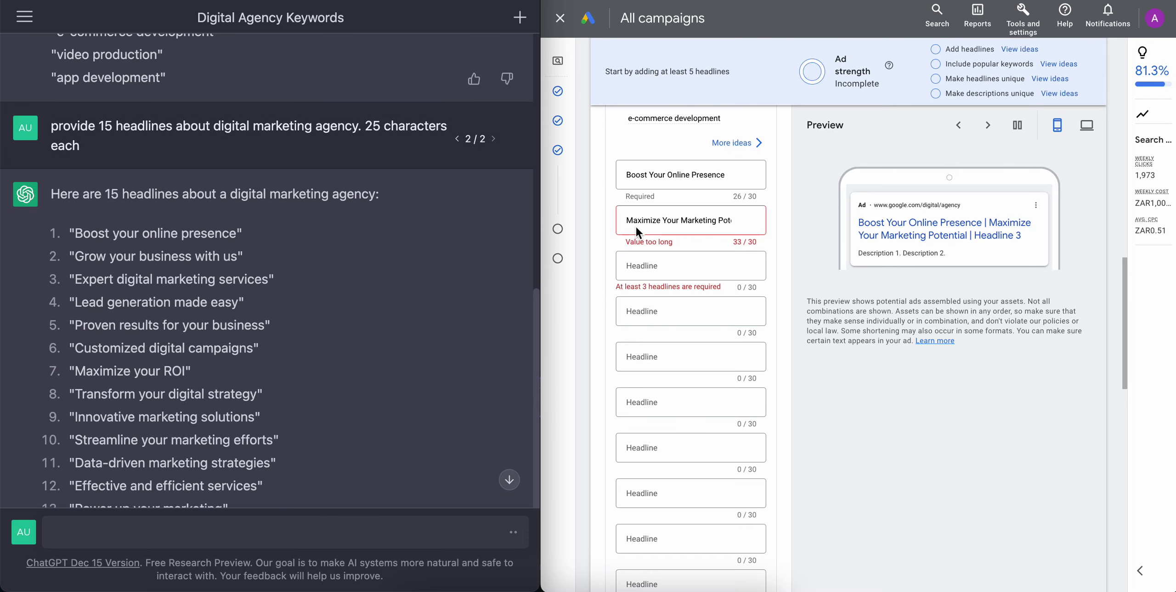
Replace headlines 1 and 2 with 'Boost your online presence' and 'Grow your business with us'.
drag(236, 231, 77, 233)
key(ctrl+c)
triple_click(713, 175)
key(ctrl+v)
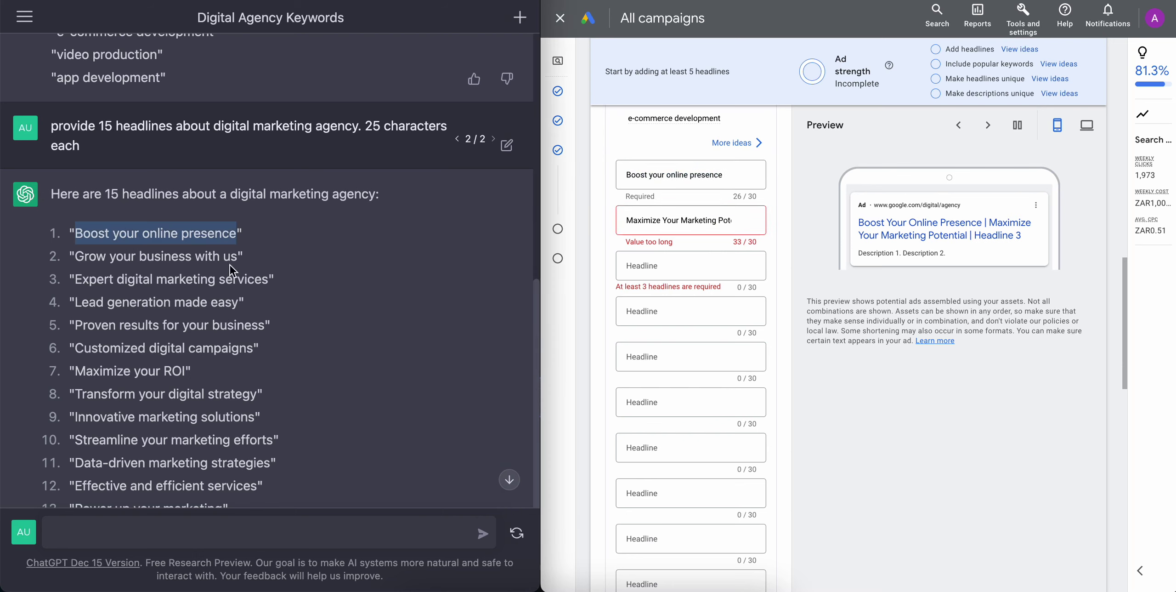
drag(238, 256, 76, 256)
key(ctrl+c)
triple_click(676, 220)
key(ctrl+v)
Add 'Expert digital marketing services' as headline 3, shortened to fit 30 characters.
click(257, 278)
drag(268, 279, 78, 279)
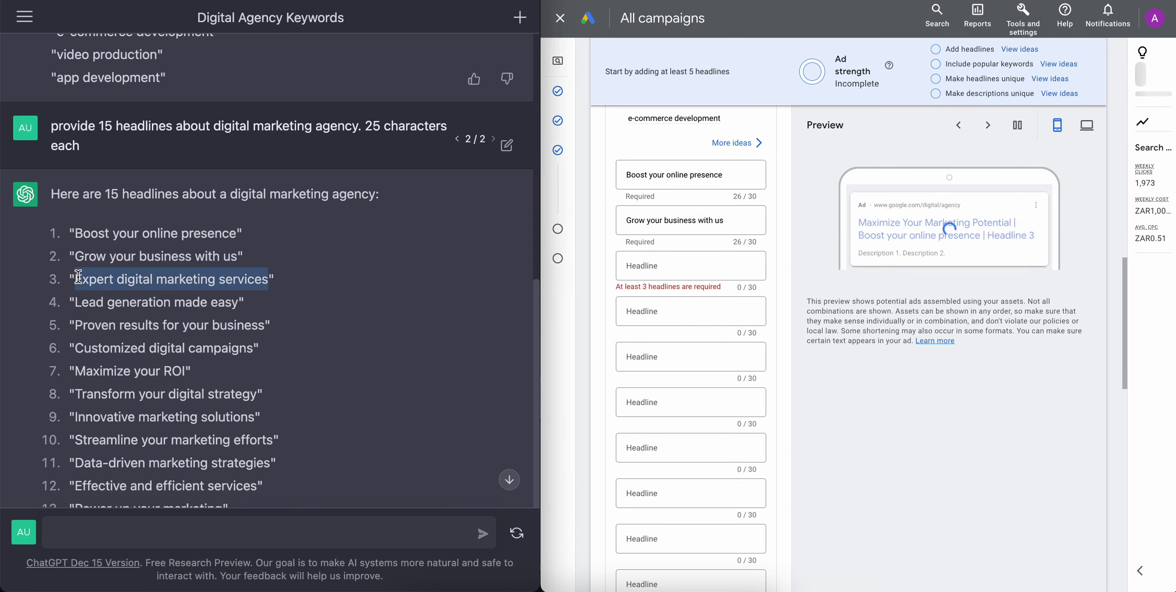
click(683, 266)
key(ctrl+v)
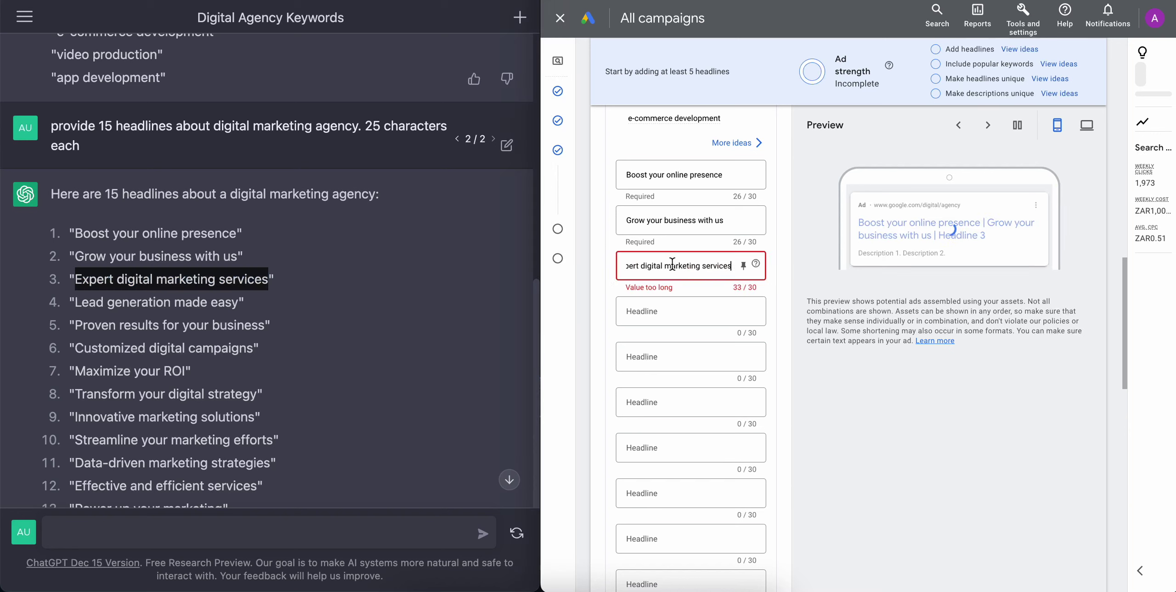
key(BackSpace)
key(BackSpace)
key(BackSpace)
key(BackSpace)
Add 'Lead generation made easy' and 'Proven results for your business' (ending in 'brand') as headlines.
key(BackSpace)
key(BackSpace)
text(ers)
drag(244, 302, 75, 302)
click(674, 311)
key(ctrl+v)
drag(265, 325, 75, 324)
click(693, 358)
key(ctrl+v)
Add 'Customized digital campaigns', 'Maximize your ROI' and 'Transform your digital strategy' as headlines.
key(BackSpace)
key(BackSpace)
key(BackSpace)
key(BackSpace)
key(BackSpace)
key(BackSpace)
key(BackSpace)
key(BackSpace)
text(brand)
scroll(276, 368, down, 2)
drag(258, 289, 75, 288)
click(674, 294)
key(ctrl+v)
drag(185, 311, 75, 312)
click(692, 336)
key(ctrl+v)
drag(257, 334, 76, 334)
click(689, 382)
key(ctrl+v)
scroll(689, 377, down, 4)
Add 'Innovative marketing solutions', 'Streamline your marketing efforts' and 'Data-driven marketing strategies', shortening long ones.
key(BackSpace)
key(BackSpace)
key(BackSpace)
drag(255, 357, 75, 357)
click(692, 256)
key(ctrl+v)
scroll(275, 344, down, 2)
drag(273, 323, 76, 322)
click(689, 289)
key(ctrl+v)
key(BackSpace)
key(BackSpace)
key(BackSpace)
key(BackSpace)
key(BackSpace)
key(BackSpace)
key(BackSpace)
text(plan)
drag(275, 346, 76, 346)
click(689, 335)
key(ctrl+v)
key(BackSpace)
key(BackSpace)
Add 'Effective and efficient services' (ending in 'strats') and 'Power up your marketing' as headlines.
drag(257, 368, 76, 368)
click(692, 380)
key(ctrl+v)
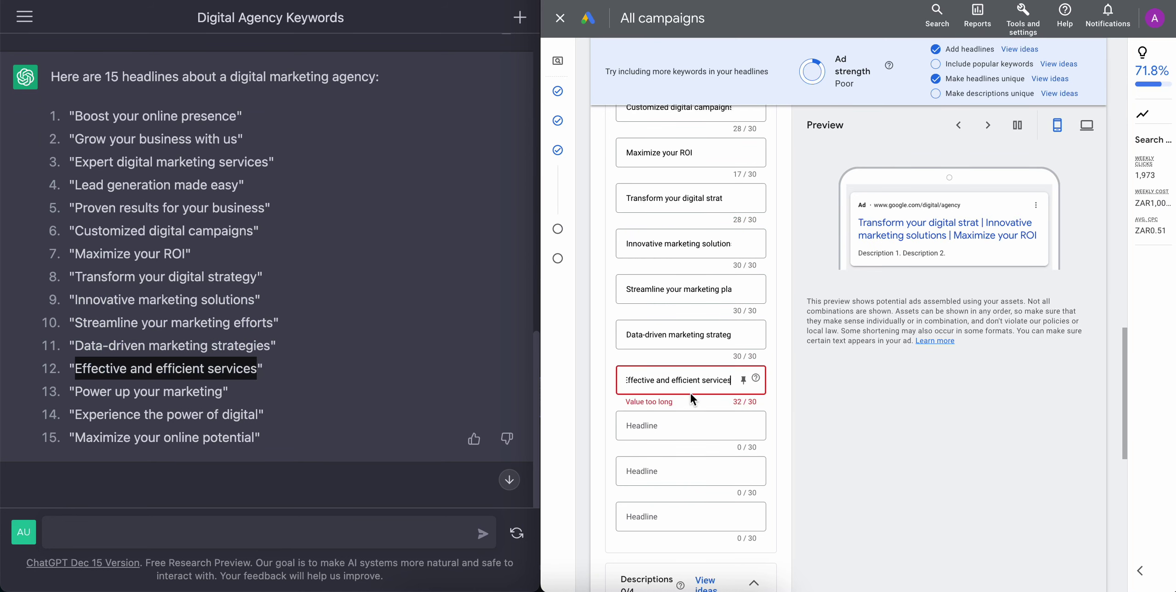
key(BackSpace)
key(BackSpace)
key(BackSpace)
key(BackSpace)
key(BackSpace)
key(BackSpace)
key(BackSpace)
key(BackSpace)
text(strats)
drag(223, 391, 75, 392)
click(691, 425)
key(ctrl+v)
Add 'Experience the power of Google' and 'Maximize your online potential' as the final headlines.
drag(260, 414, 75, 415)
click(691, 471)
key(ctrl+v)
key(BackSpace)
key(BackSpace)
key(BackSpace)
key(BackSpace)
key(BackSpace)
key(BackSpace)
key(BackSpace)
text(Google)
drag(253, 440, 76, 437)
click(699, 517)
key(ctrl+v)
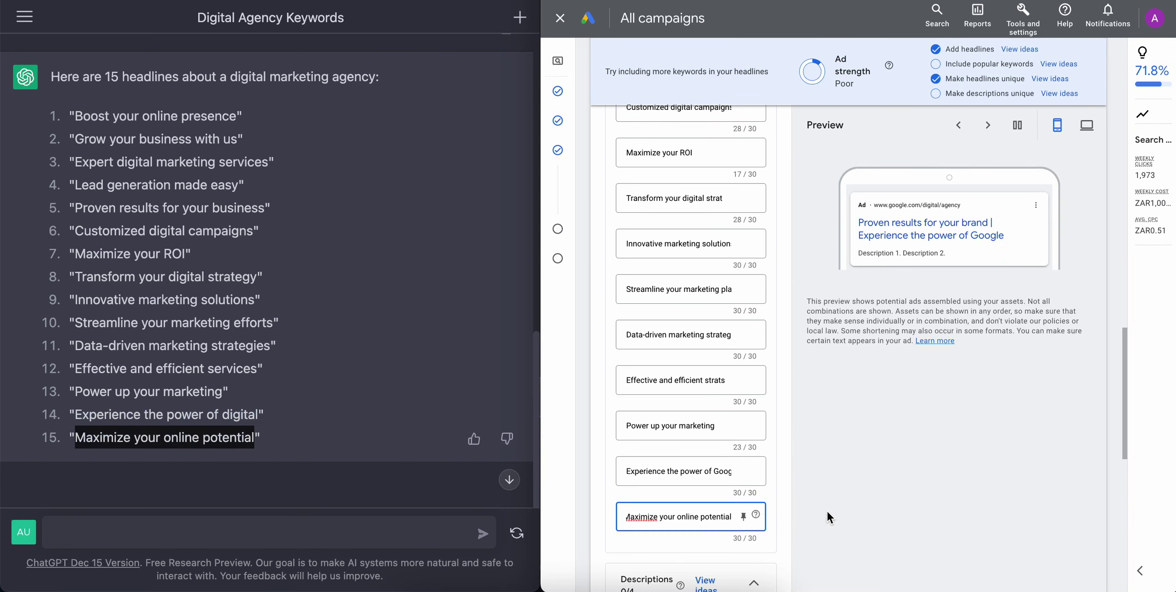
click(827, 511)
Review the pasted headlines and cycle through several preview headline combinations.
scroll(733, 480, down, 5)
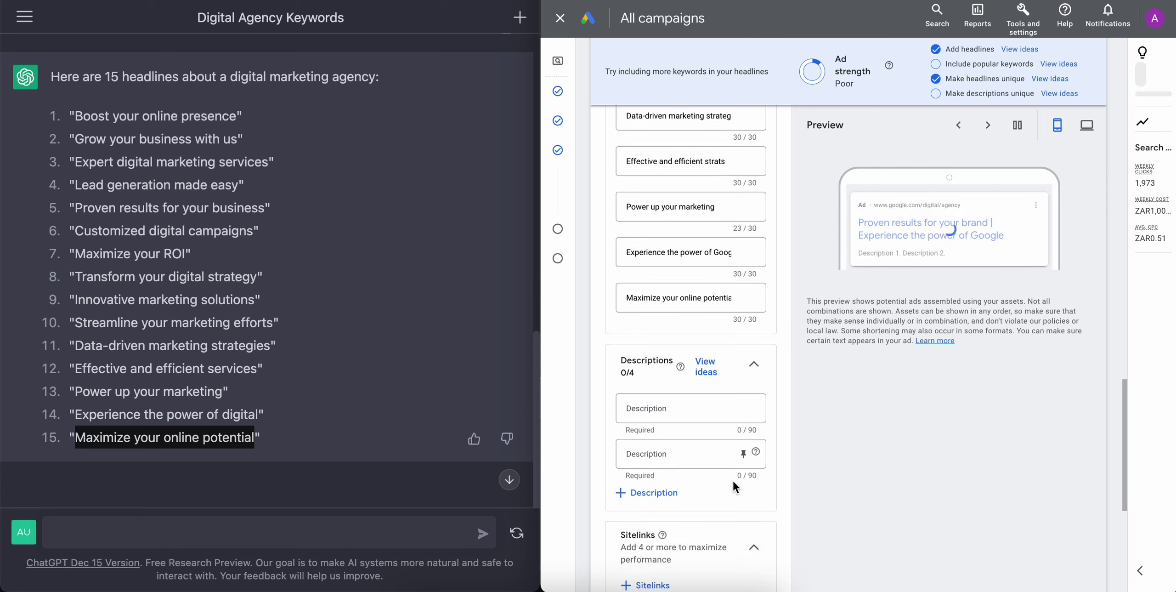
scroll(726, 261, up, 2)
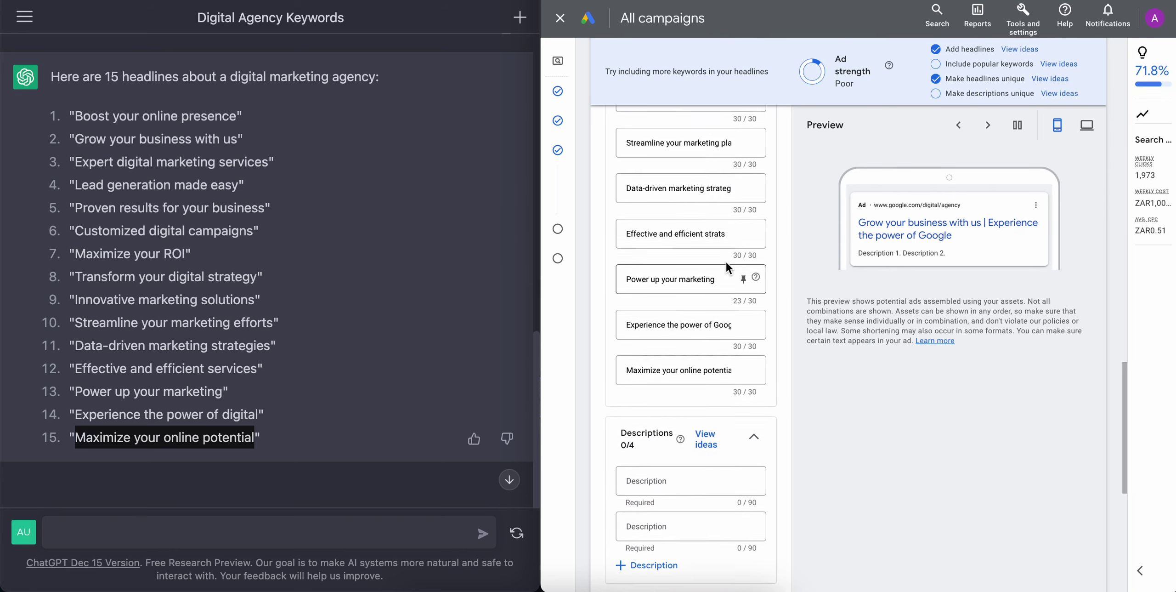
scroll(726, 265, up, 6)
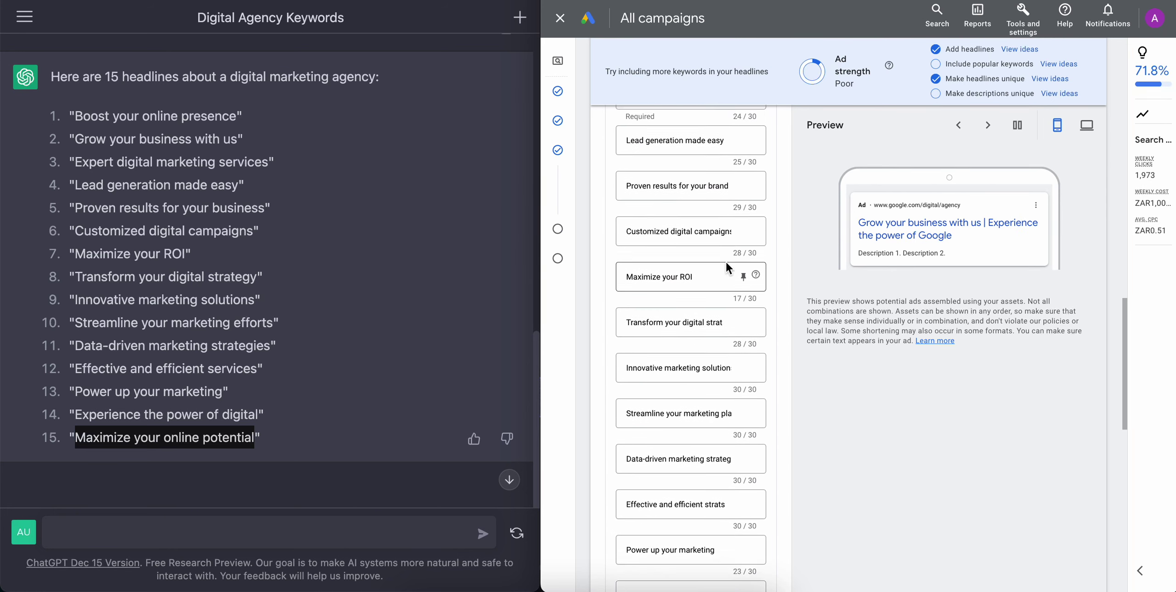
scroll(726, 261, up, 5)
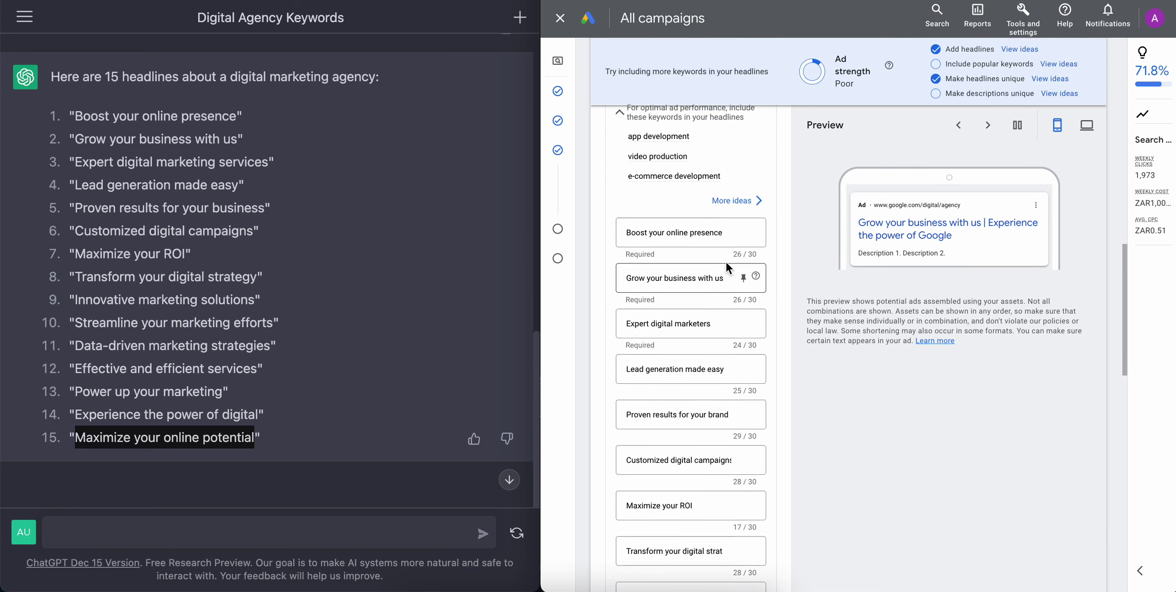
scroll(726, 261, up, 1)
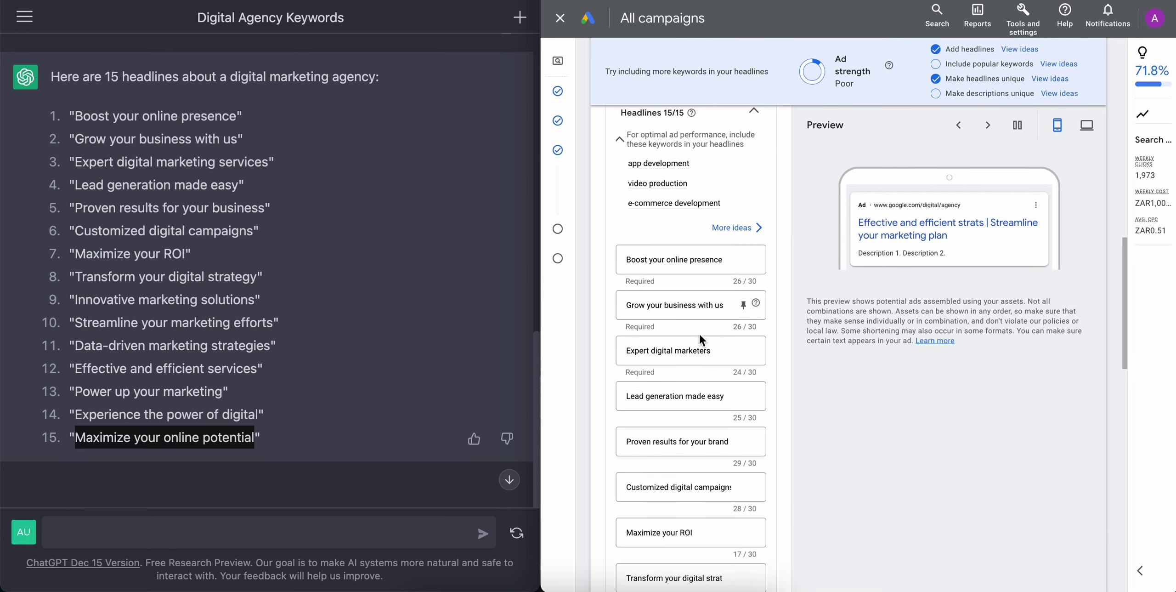
scroll(699, 334, down, 4)
scroll(699, 340, down, 9)
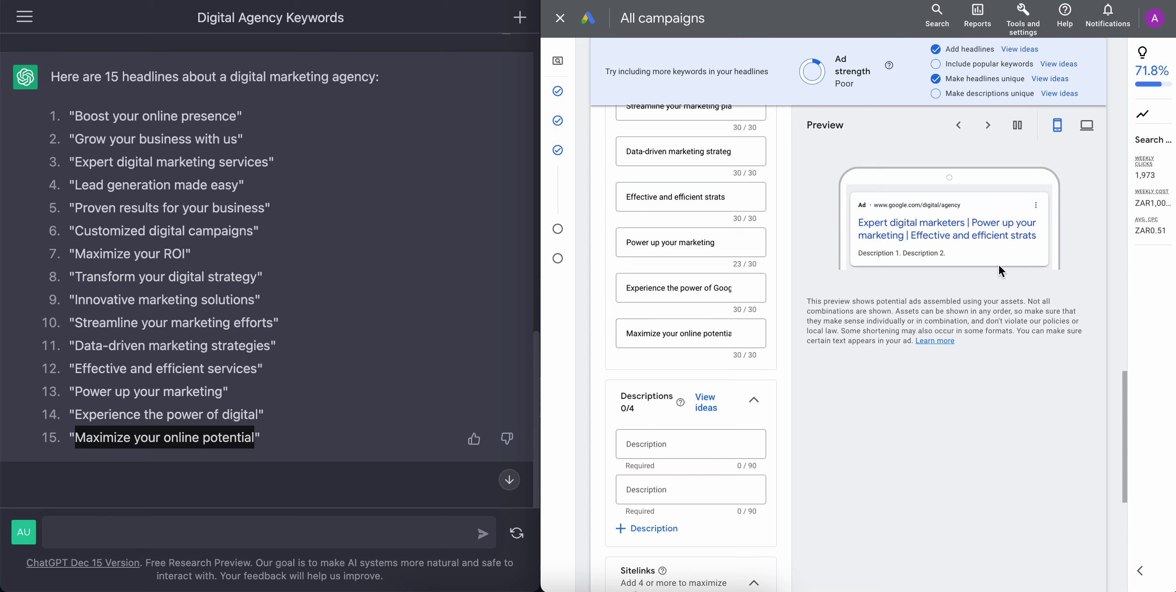
click(988, 134)
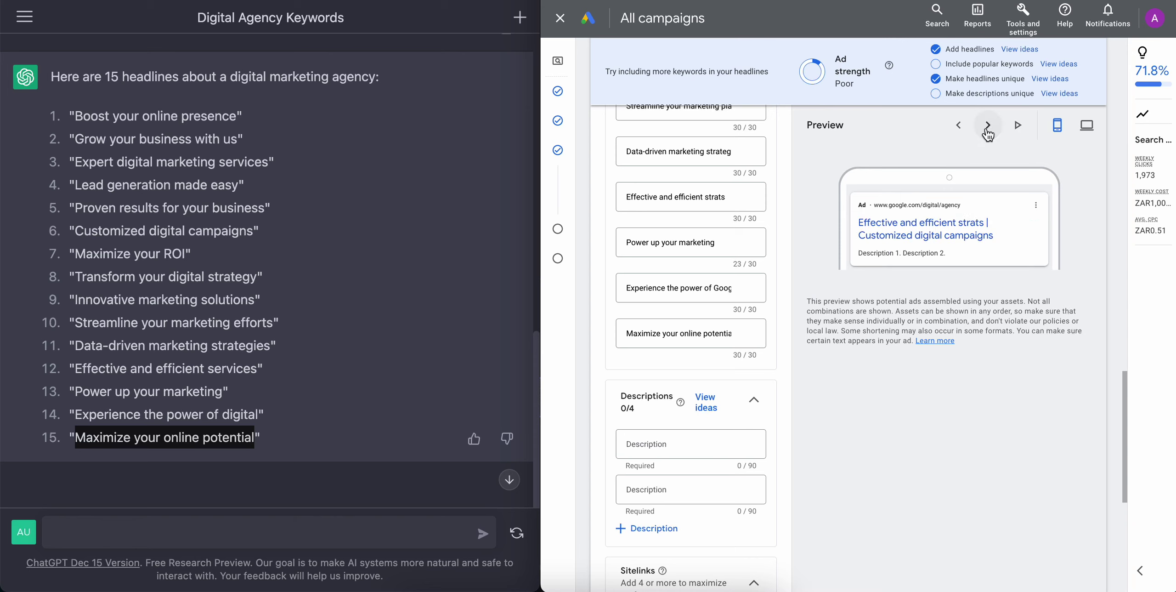
click(989, 135)
click(988, 134)
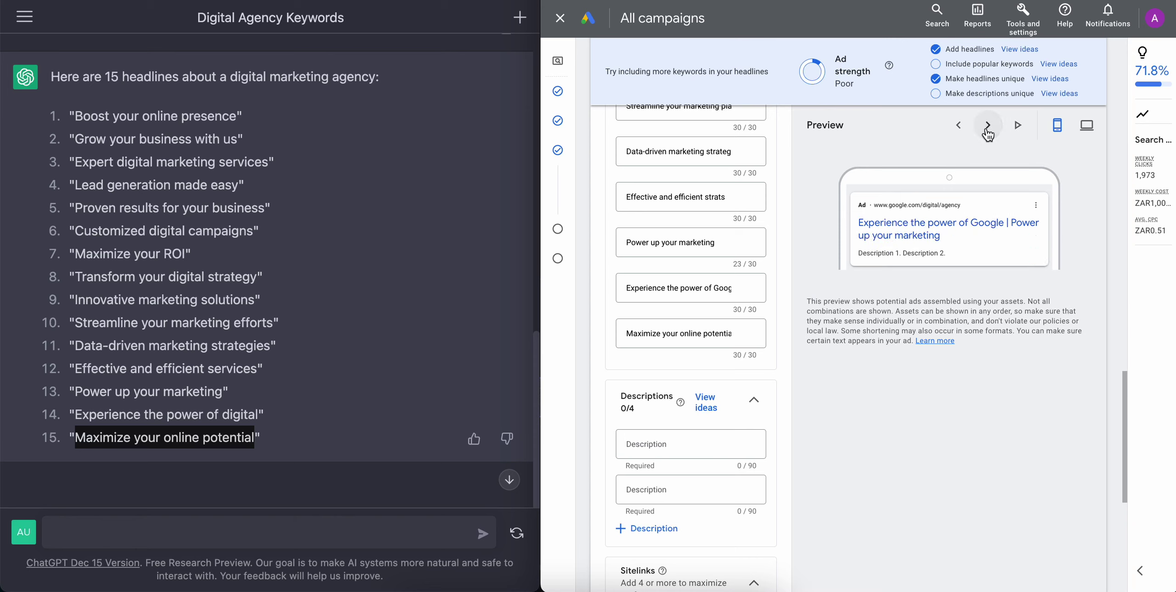
click(988, 134)
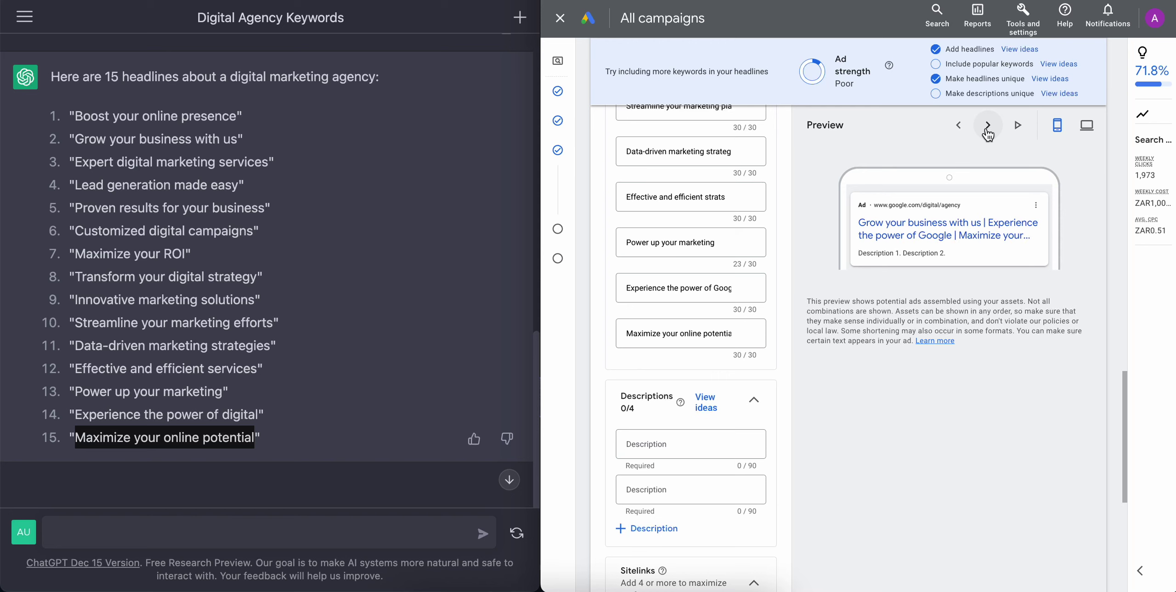
Switch the preview to desktop and cycle to 'Expert digital marketers | Power up your marketing'.
click(1087, 127)
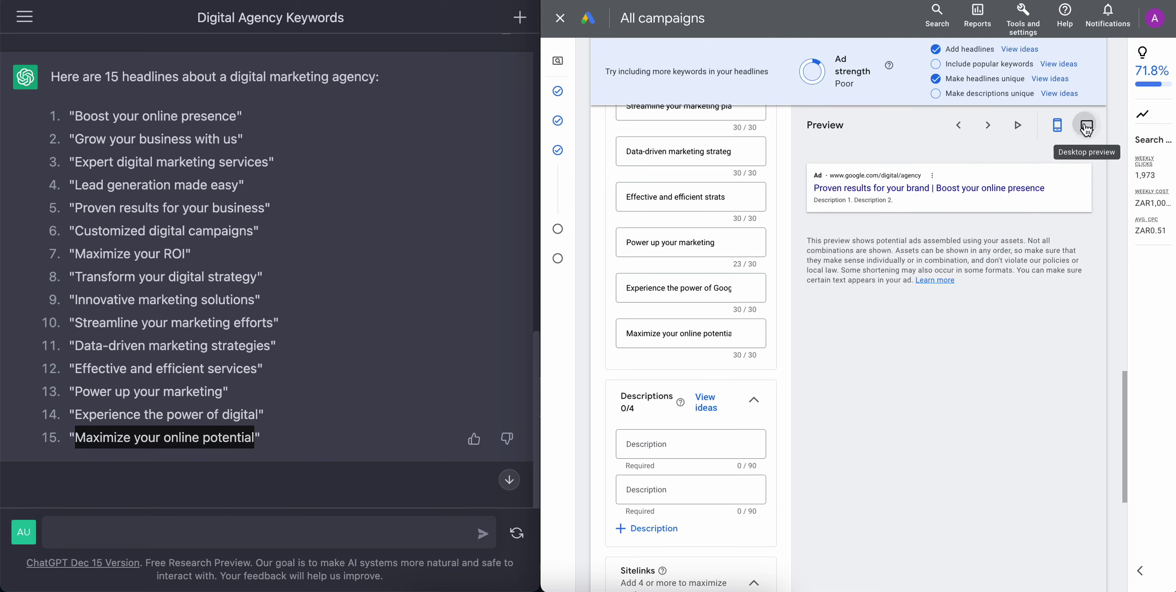
click(988, 133)
click(988, 133)
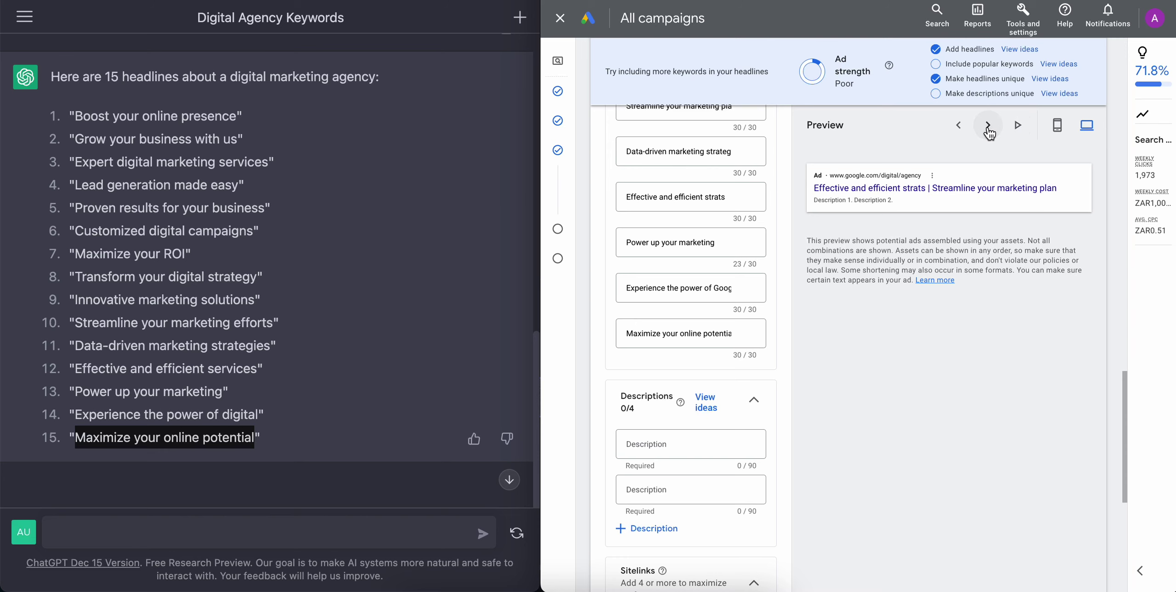
click(988, 133)
click(988, 133)
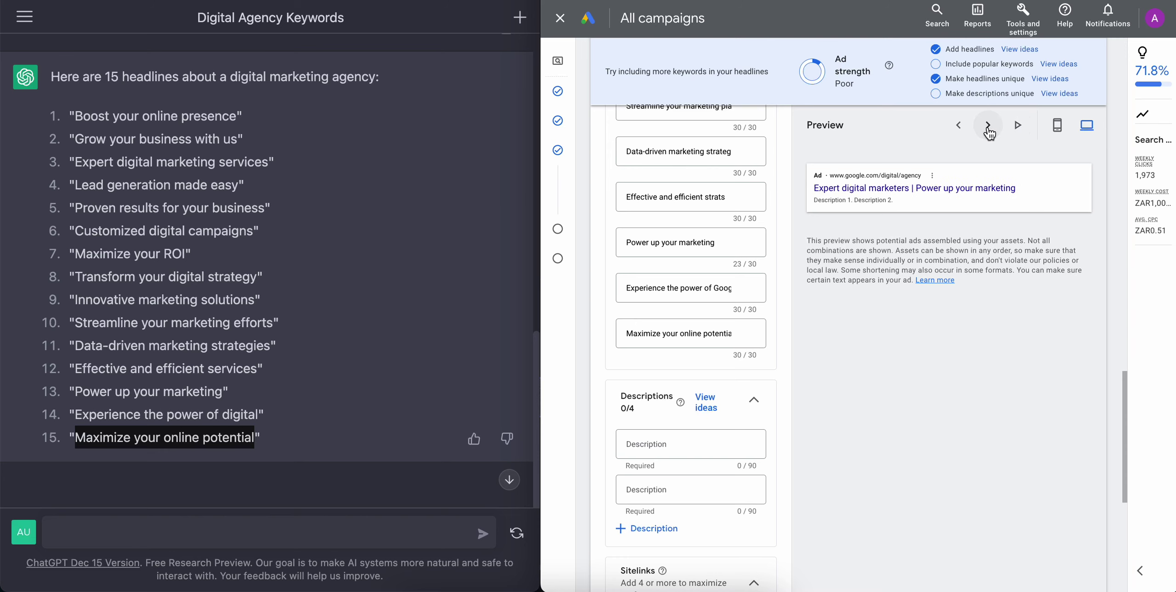
scroll(280, 465, down, 1)
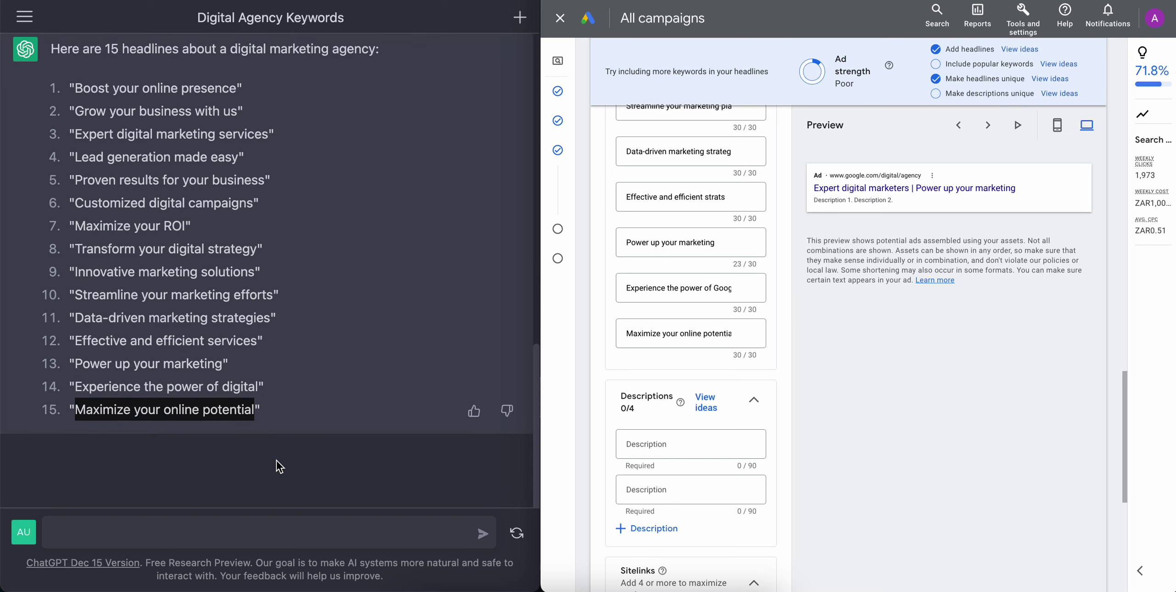
Start a new ChatGPT prompt: 'suggest 4 descriptions for digital marketing agency.'.
click(211, 527)
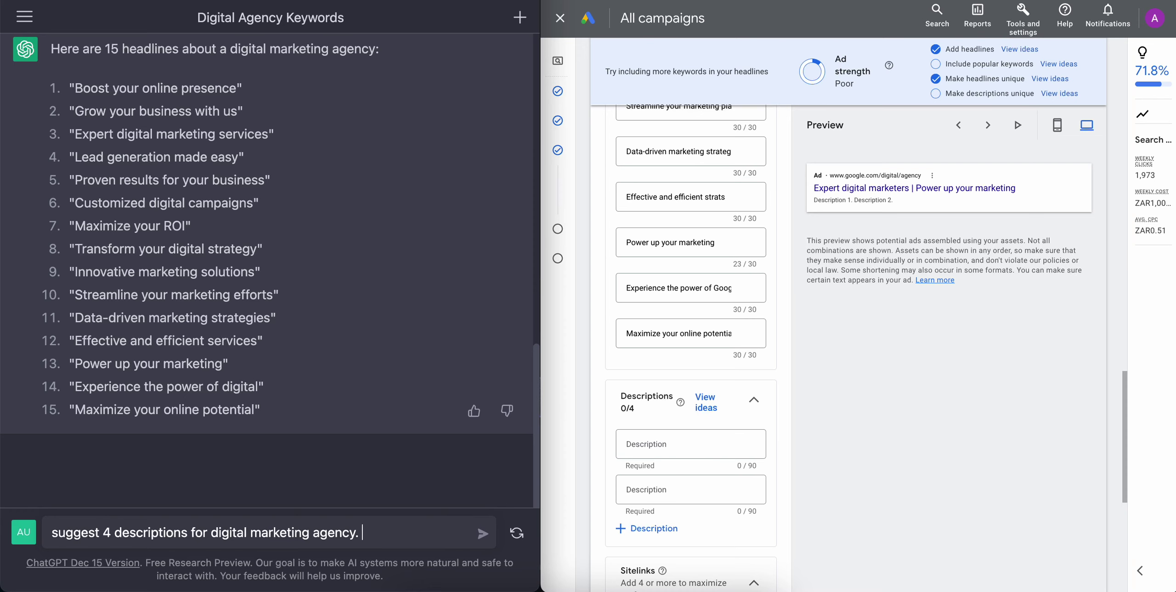
Send the 90-character descriptions prompt and paste ChatGPT's first two descriptions into the ad.
text(cters each)
key(Return)
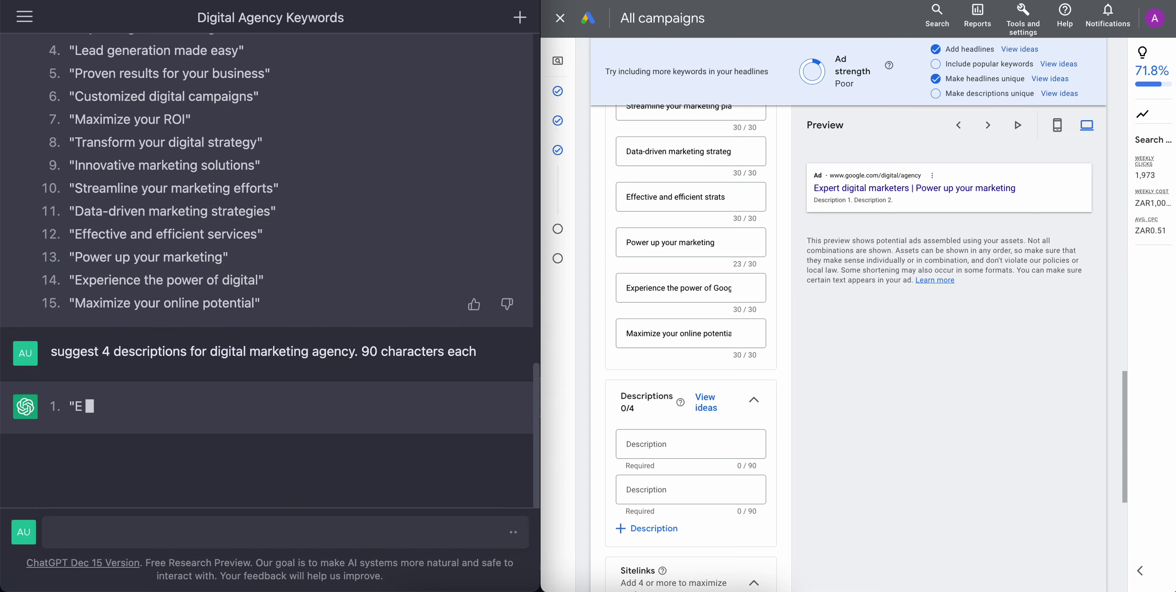
drag(119, 341, 75, 318)
key(ctrl+c)
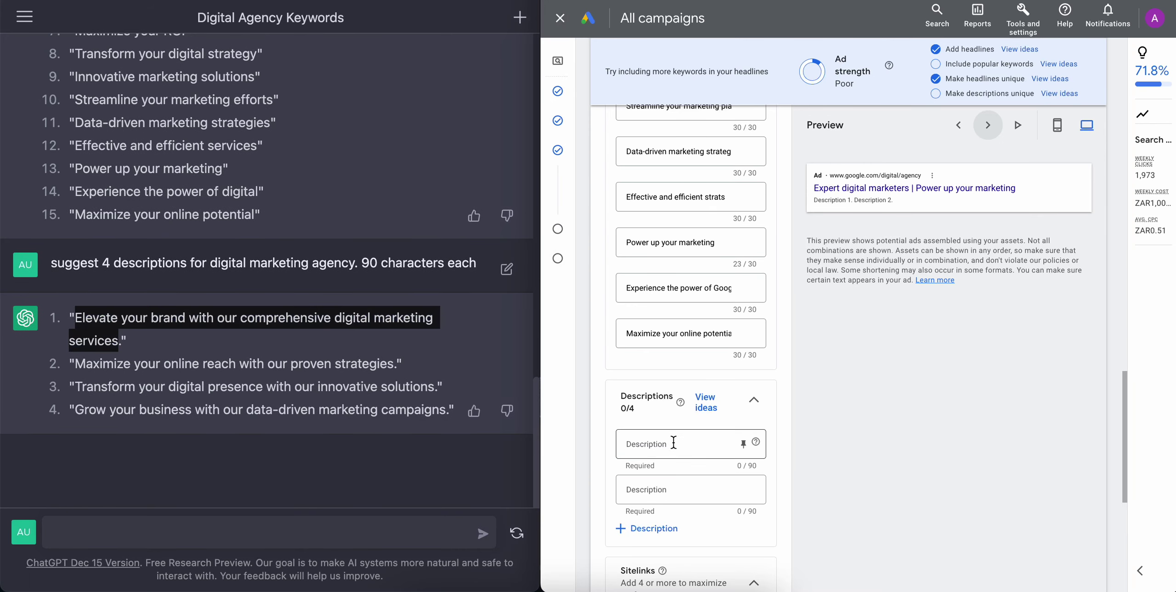
click(674, 442)
key(ctrl+v)
drag(393, 364, 75, 364)
key(ctrl+c)
click(661, 489)
key(ctrl+v)
Add a third description field and paste ChatGPT's third and fourth descriptions (4/4).
scroll(659, 420, down, 3)
click(659, 421)
drag(435, 386, 75, 386)
key(ctrl+c)
click(688, 409)
key(ctrl+v)
drag(446, 409, 75, 409)
key(ctrl+c)
click(711, 448)
key(ctrl+v)
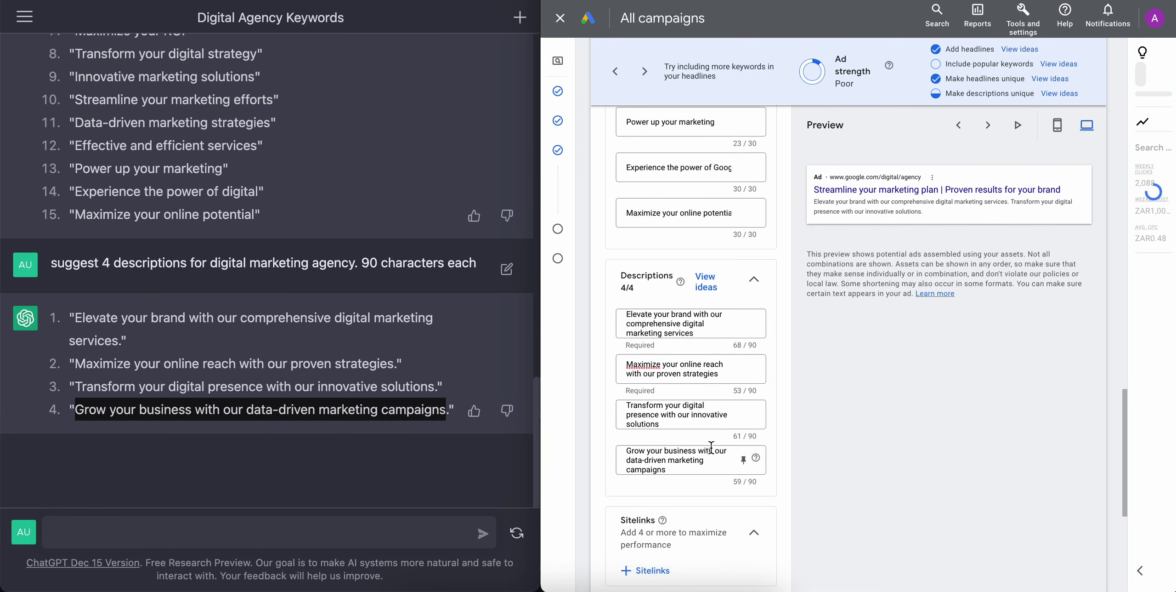
Cycle through several ad preview combinations, then switch the preview to mobile layout.
scroll(822, 350, up, 15)
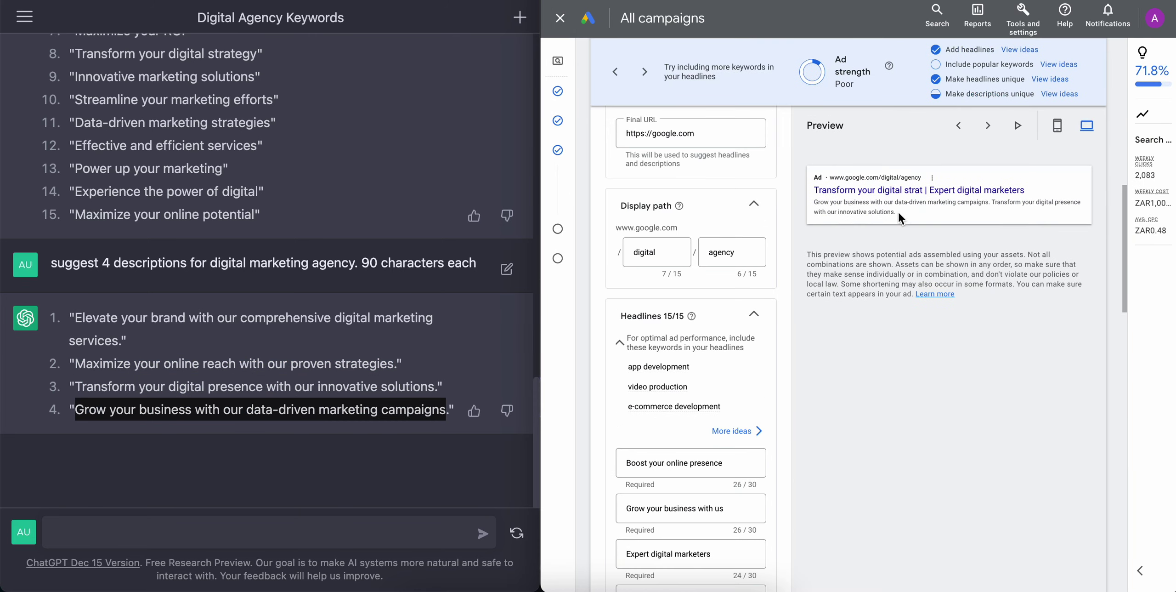
click(988, 125)
click(988, 126)
click(988, 126)
click(988, 126)
click(988, 126)
click(987, 126)
click(987, 126)
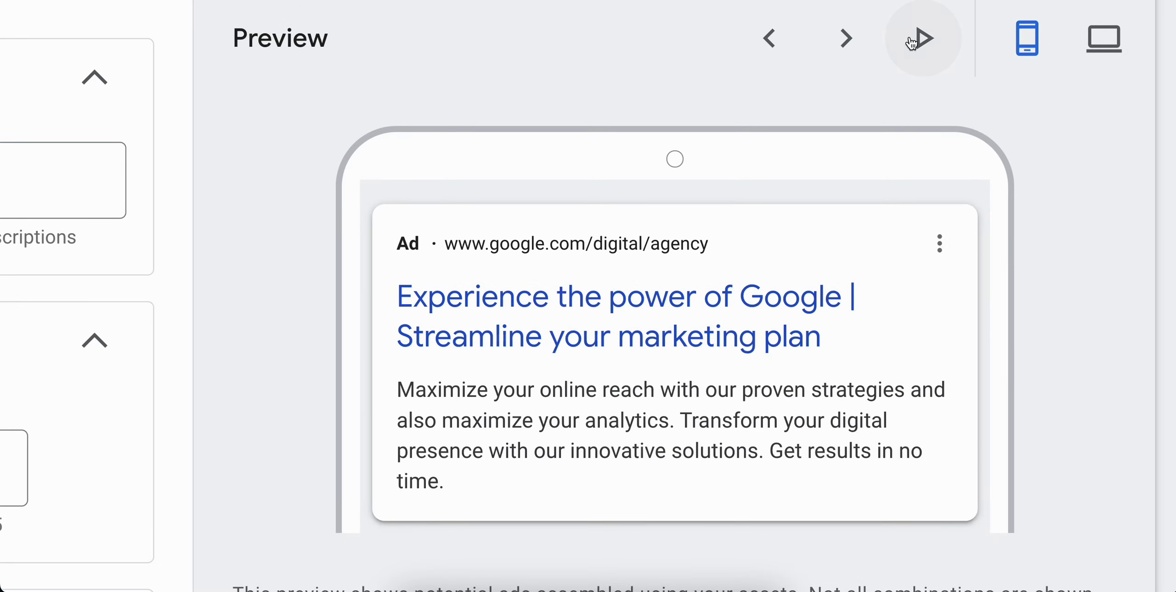
Auto-play the mobile preview, then step it to 'Grow your business with us | Expert digital marketers'.
click(928, 43)
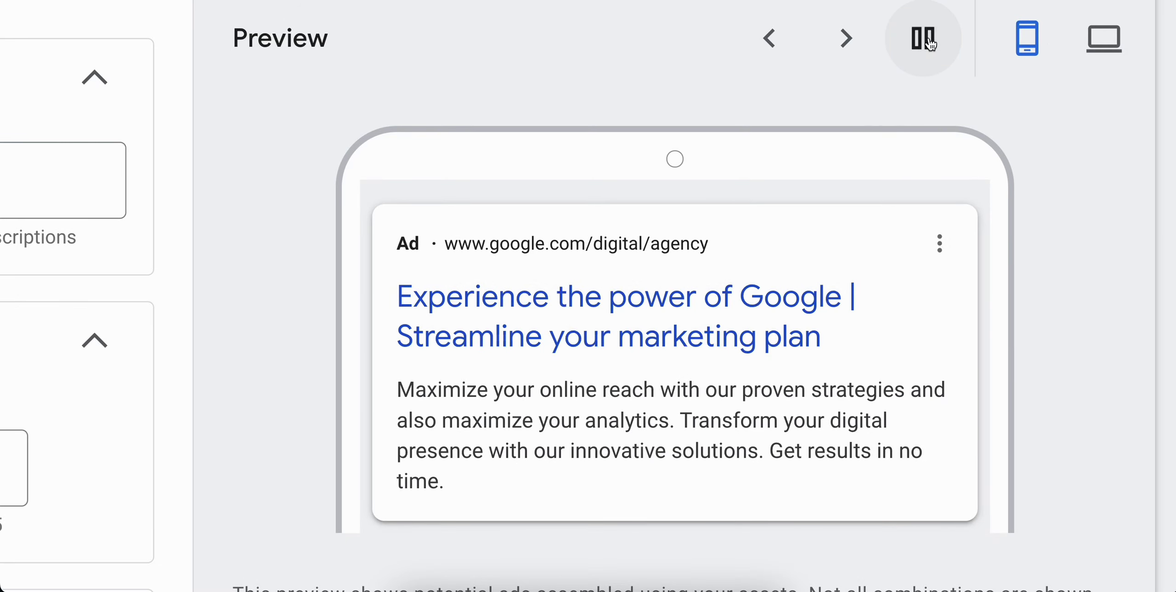
click(845, 41)
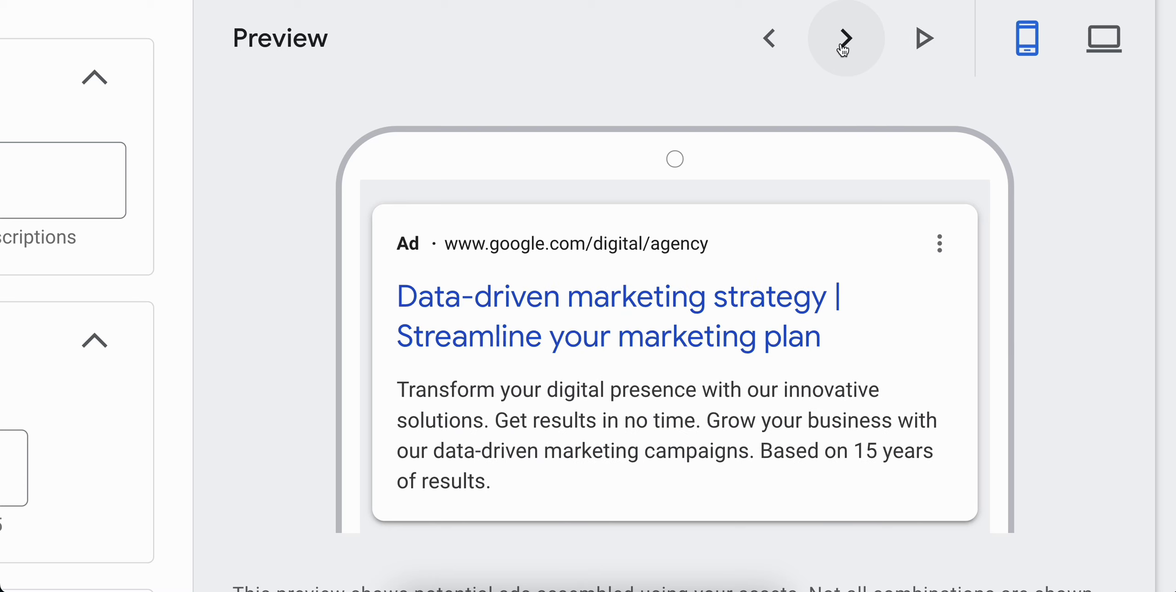
click(843, 50)
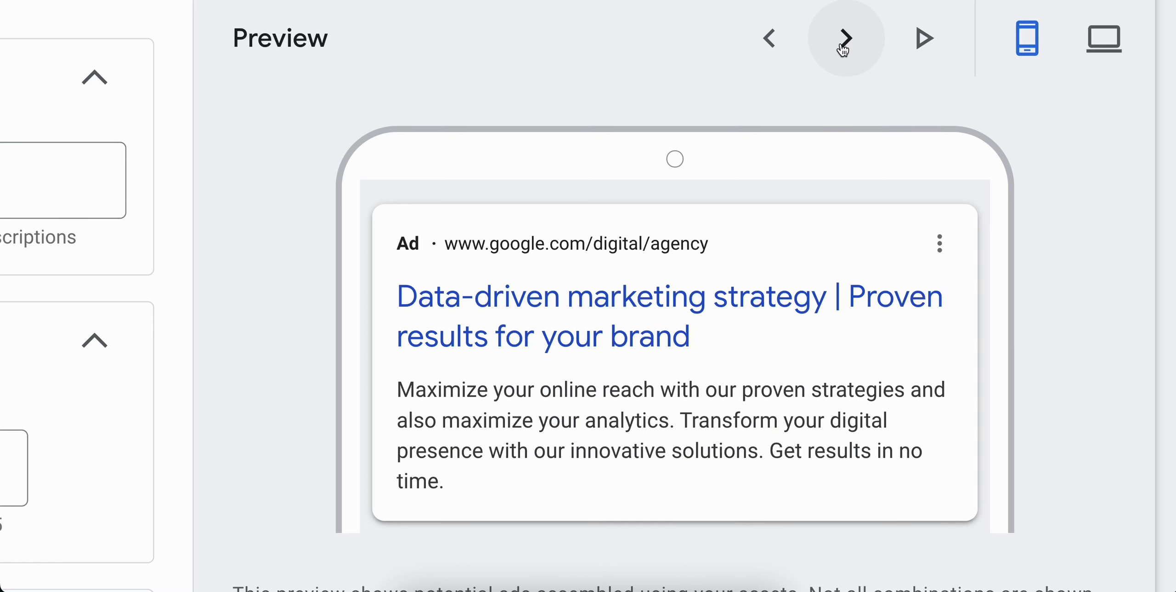
click(843, 49)
click(843, 50)
click(843, 49)
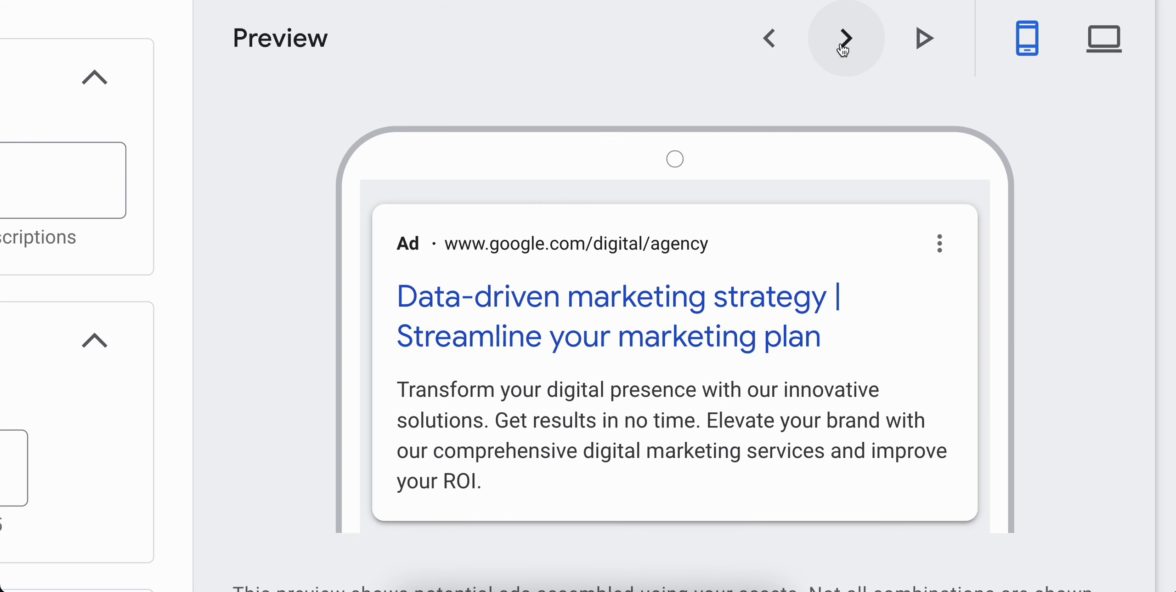
click(843, 50)
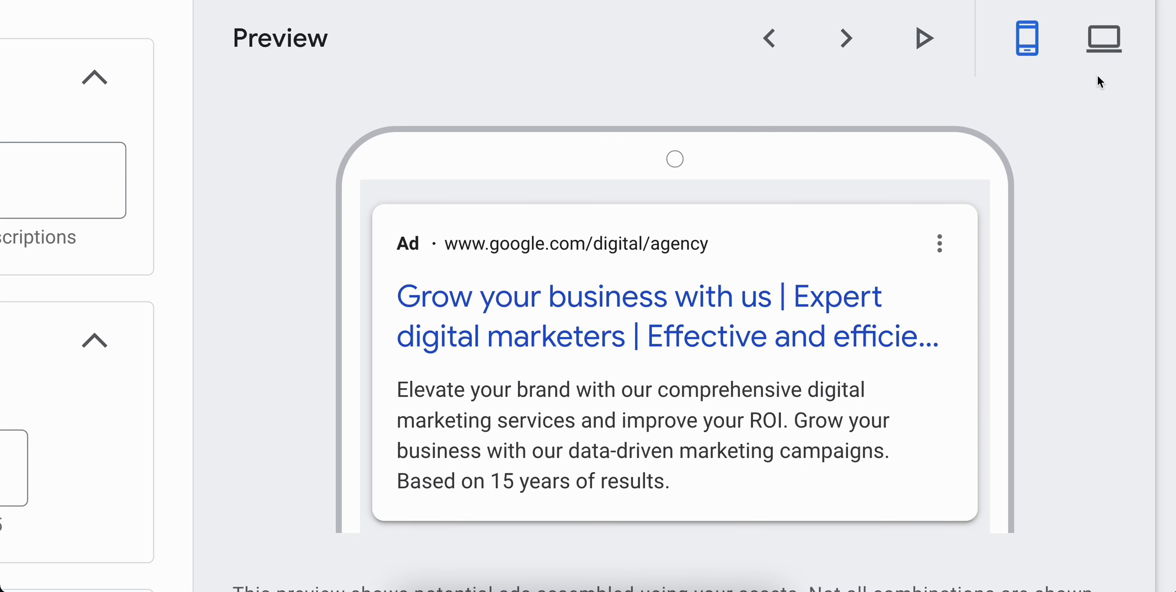
Switch to the desktop preview and step to 'Grow your business with us | Expert digital marketers'.
click(1107, 50)
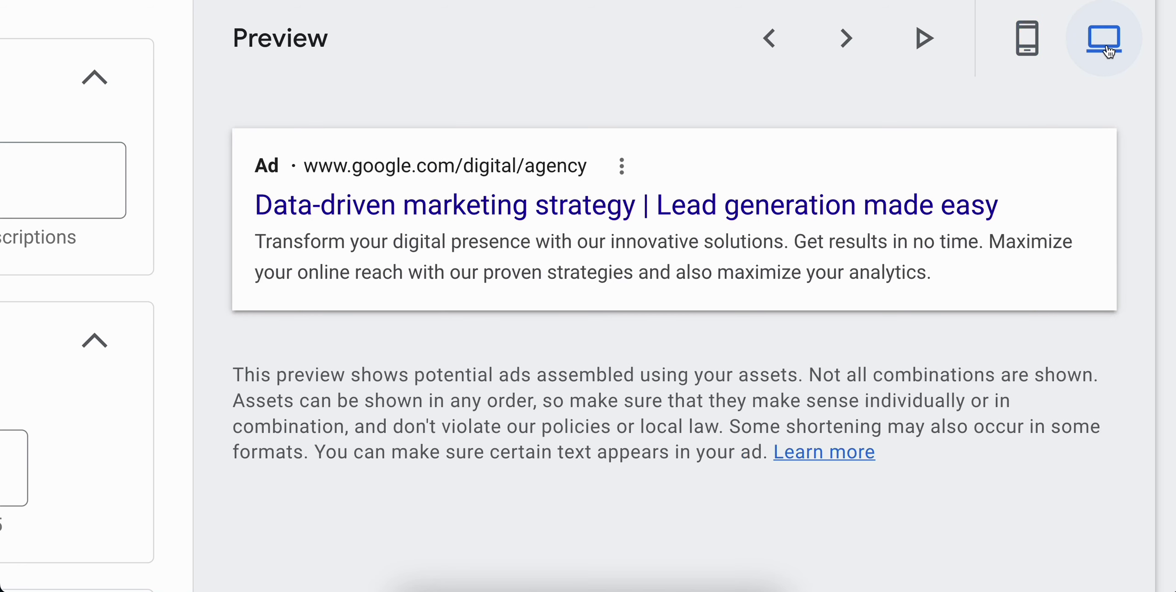
click(848, 43)
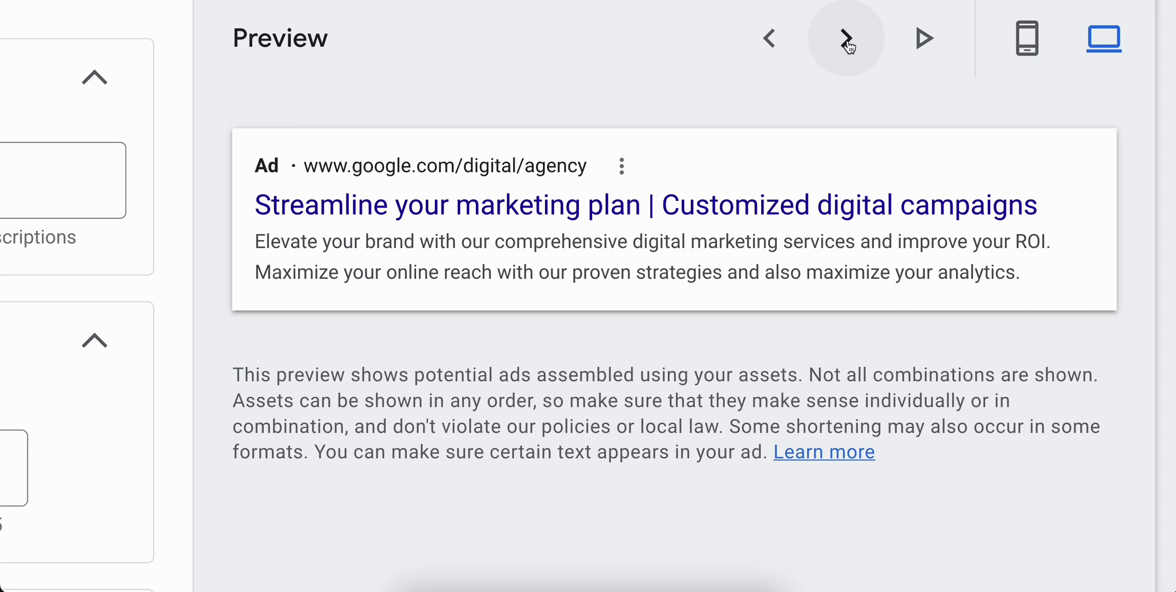
click(848, 42)
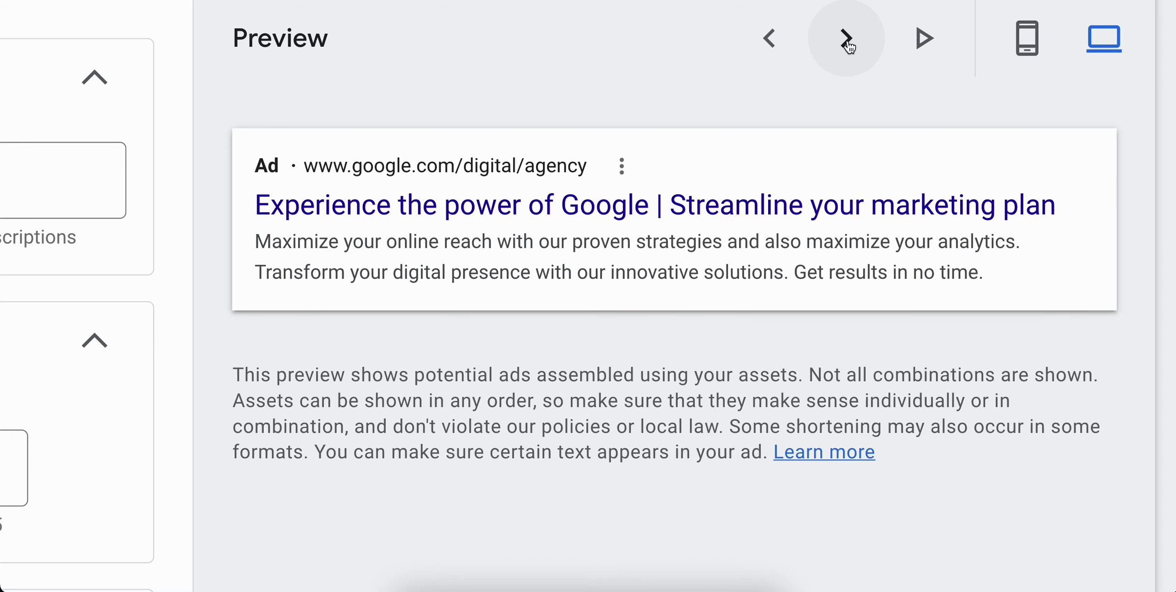
click(848, 42)
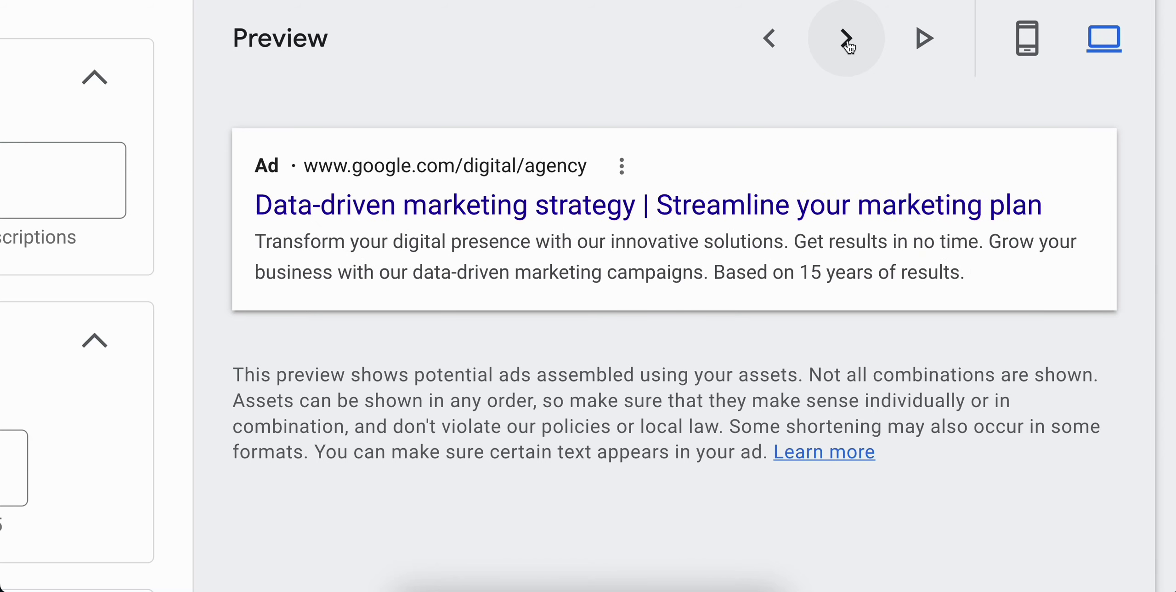
click(848, 43)
click(848, 42)
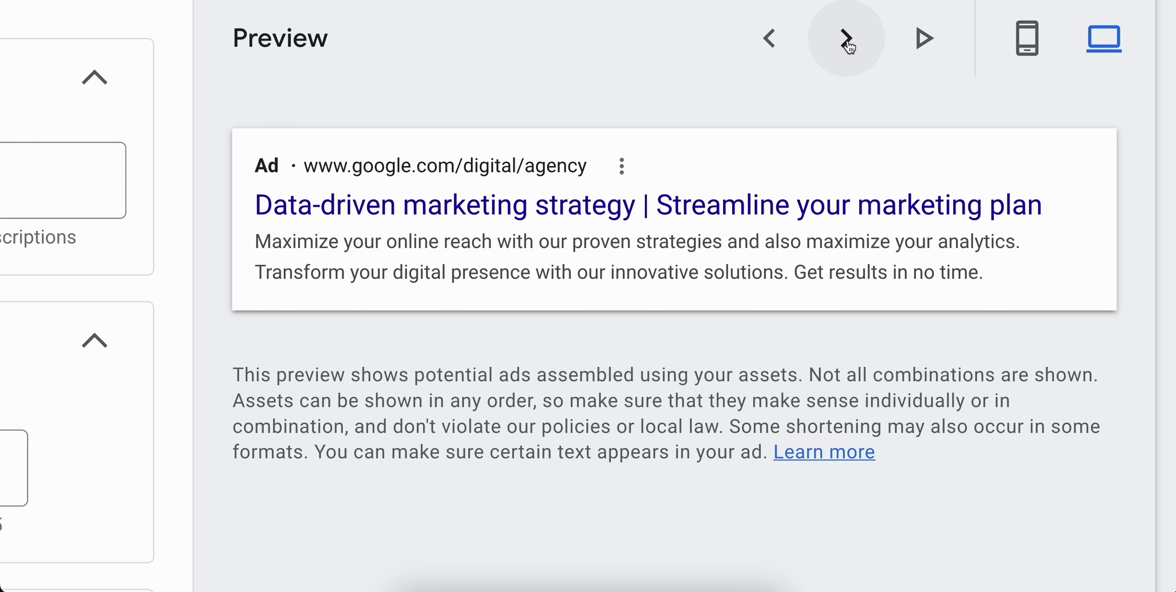
click(848, 43)
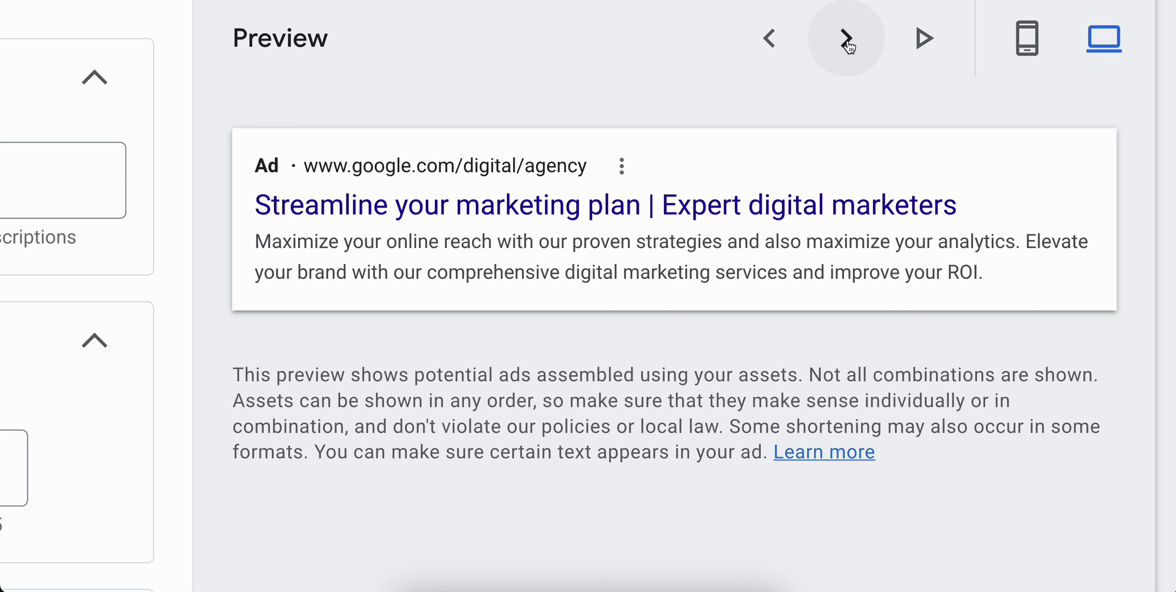
click(848, 42)
click(848, 42)
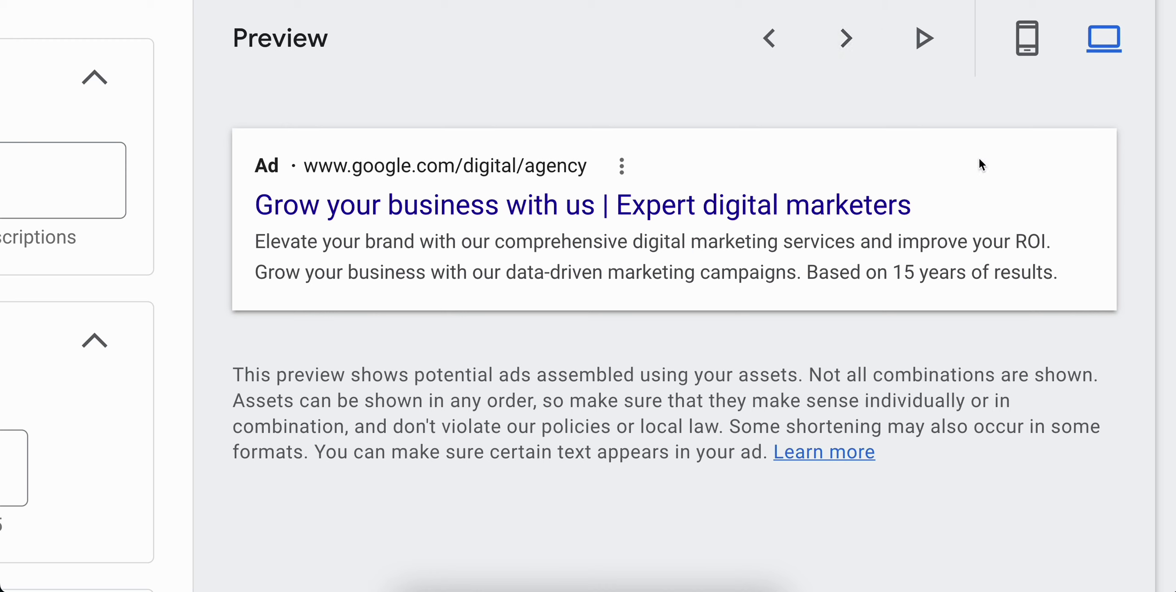